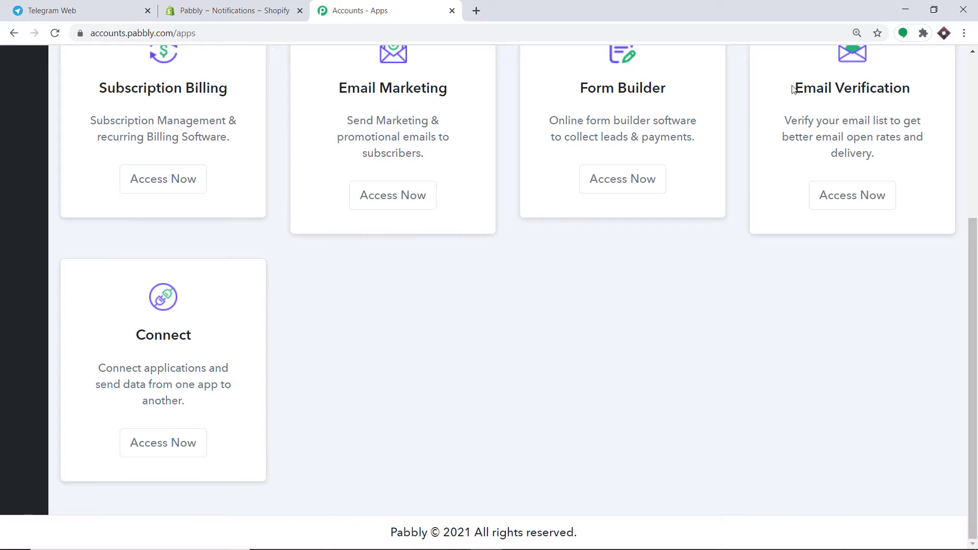
- Launch Pabbly Connect from the Connect card's Access Now button
click(175, 455)
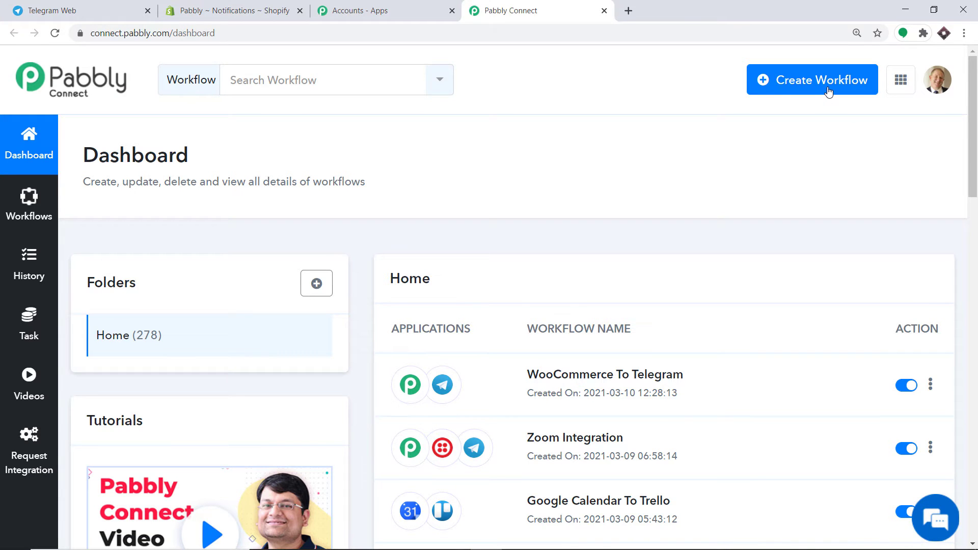
- Create a new workflow named 'Shopify To Telegram'
click(829, 90)
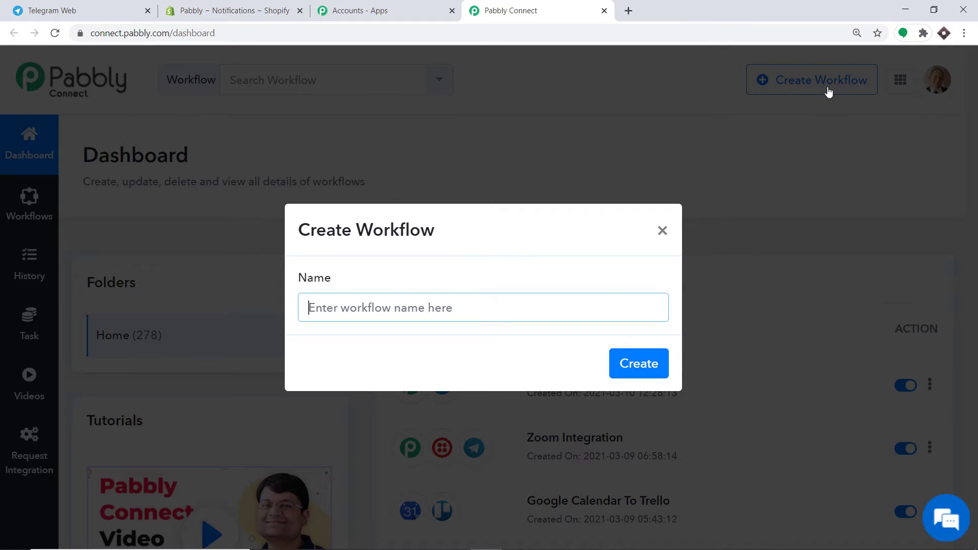
text(S)
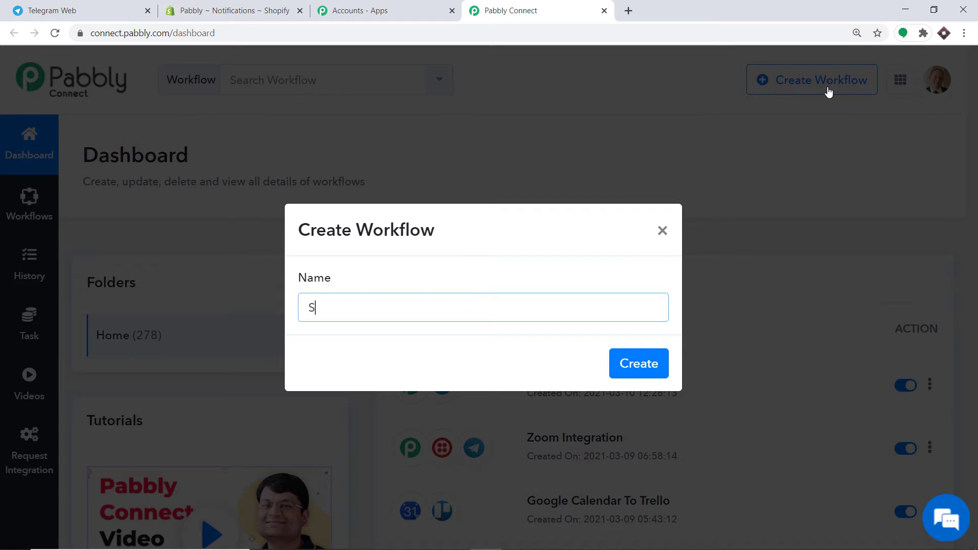
text(hopify To Telegram)
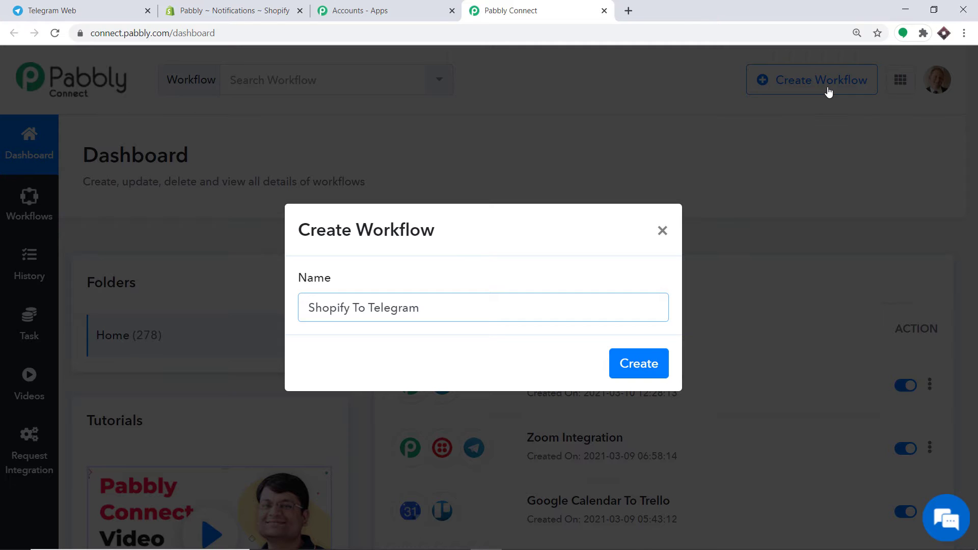
click(646, 371)
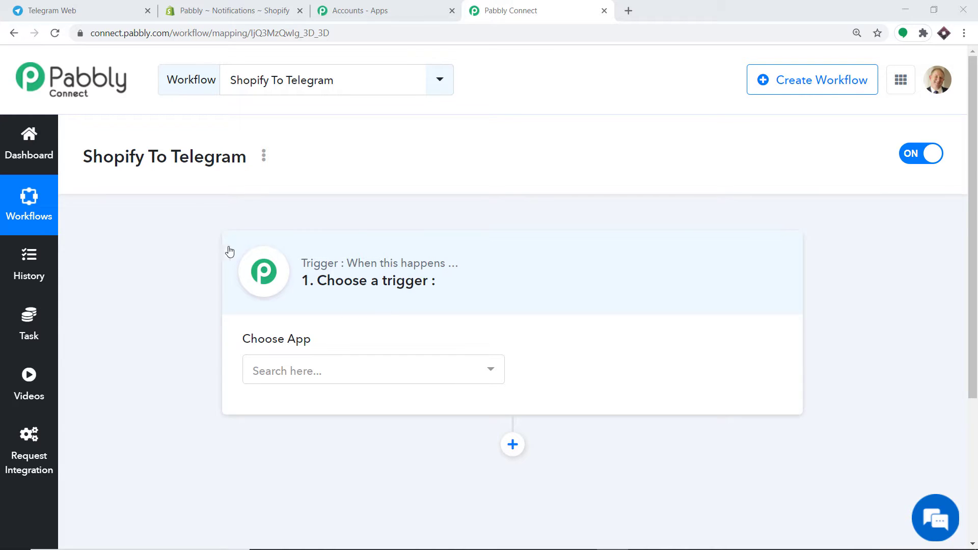
- Set the workflow trigger to Shopify with the New Order event
click(346, 372)
text(s)
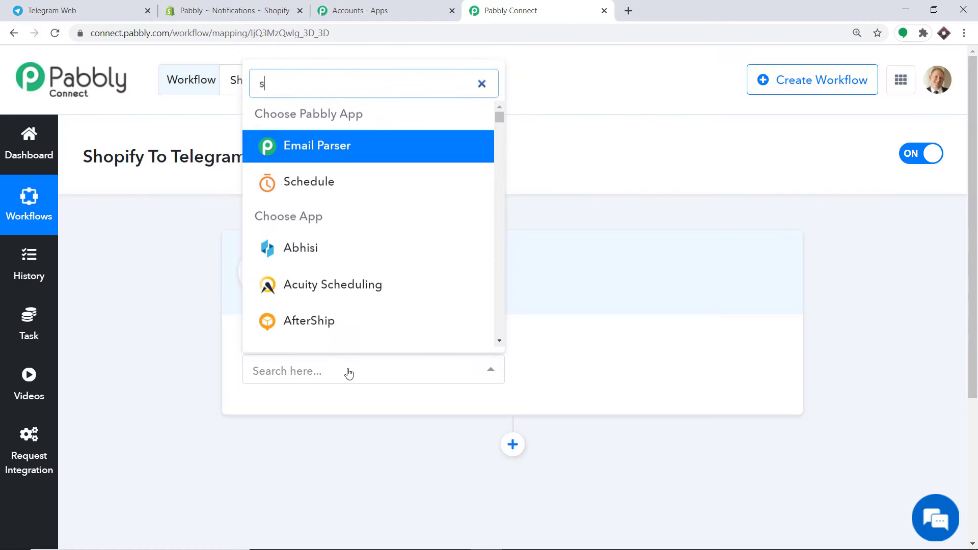
text(hopif)
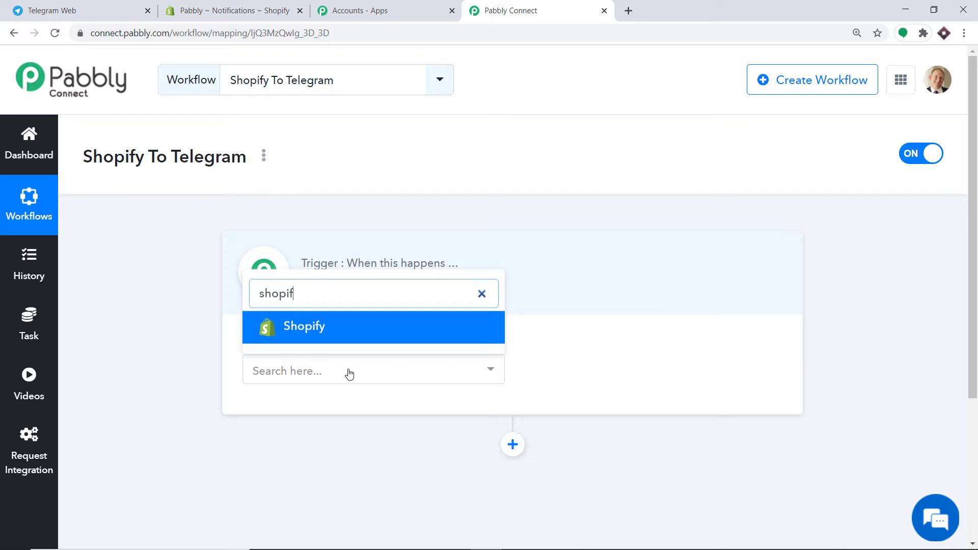
click(354, 335)
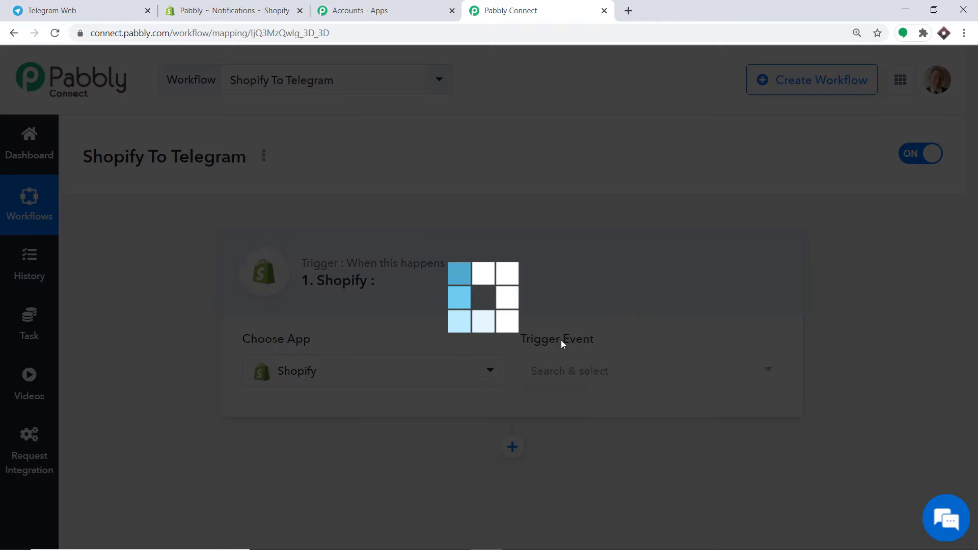
click(615, 376)
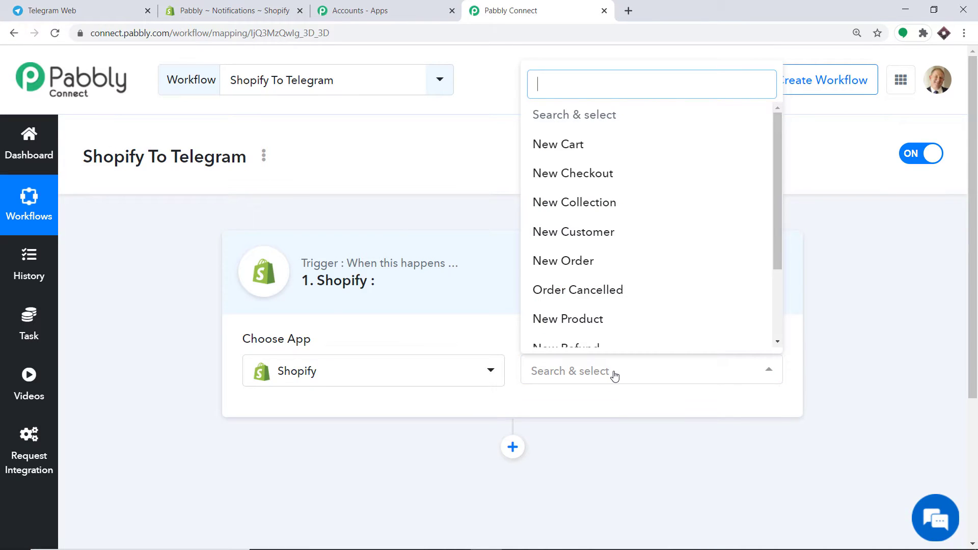
text(new)
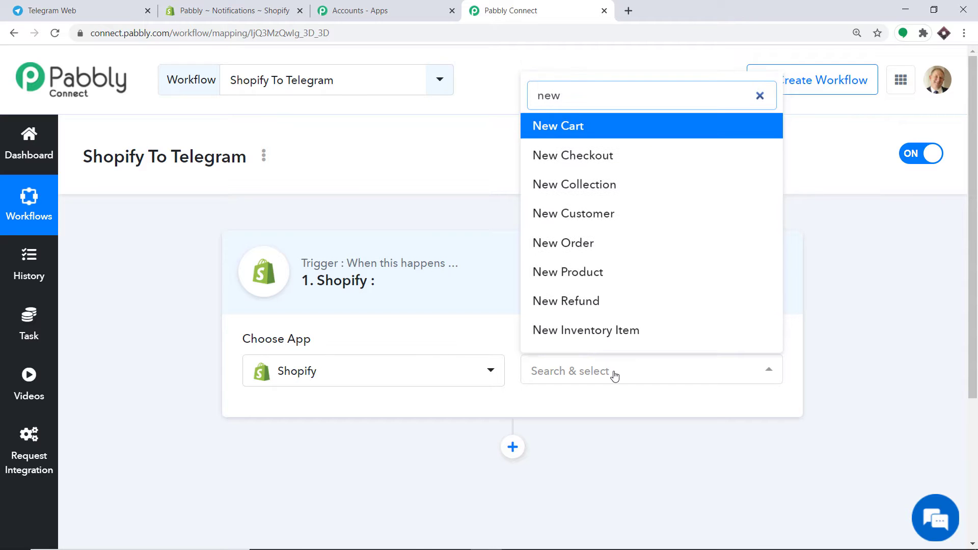
click(619, 241)
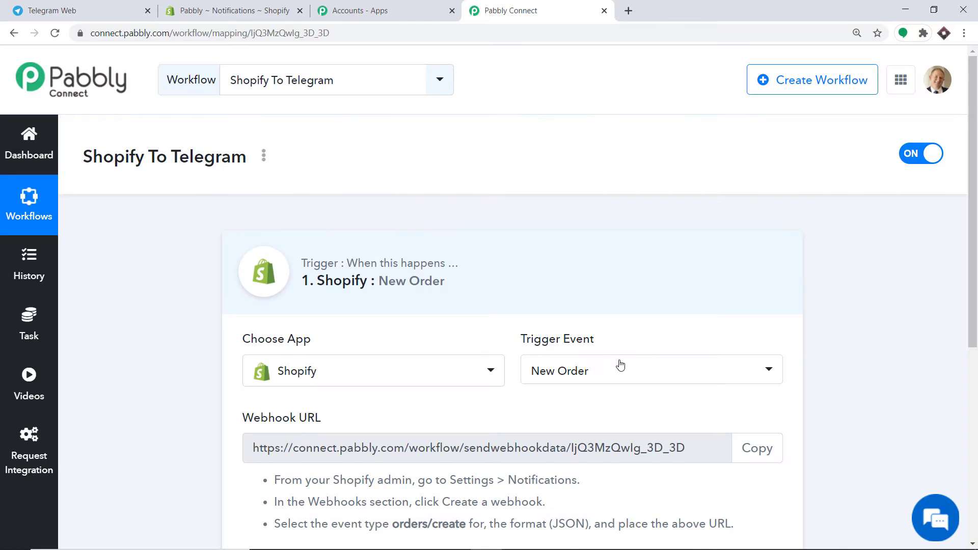
- Review the other trigger events, keeping New Order, then switch to the Shopify store admin
click(620, 372)
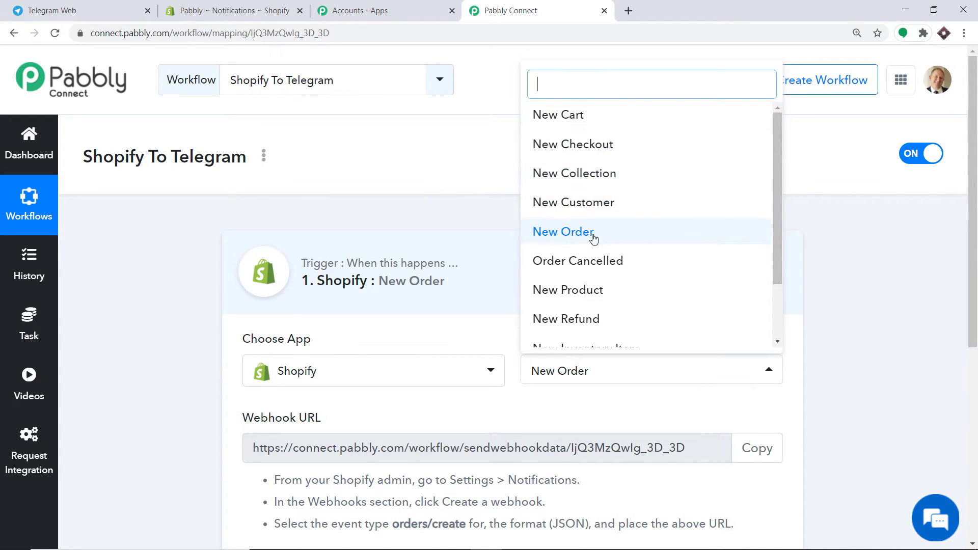
scroll(596, 234, down, 2)
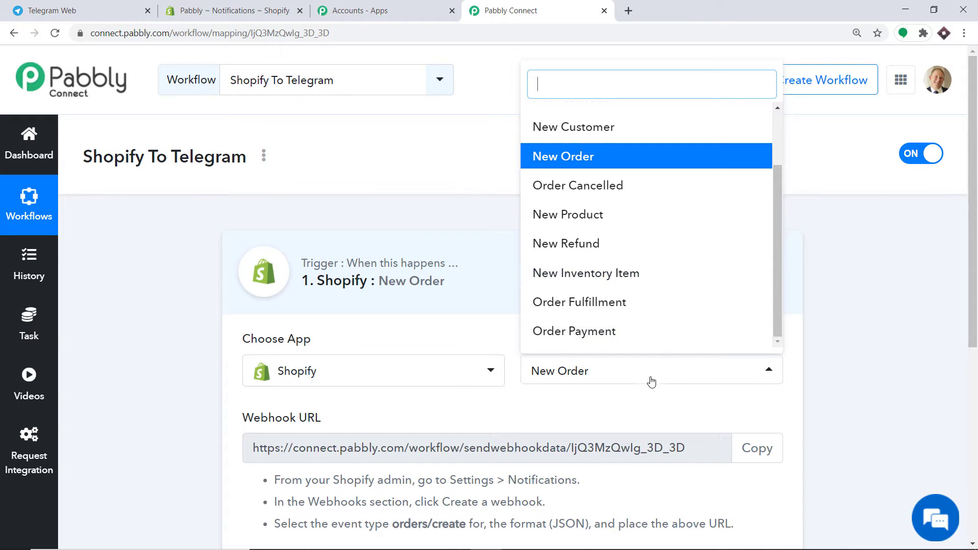
click(623, 411)
drag(977, 225, 977, 346)
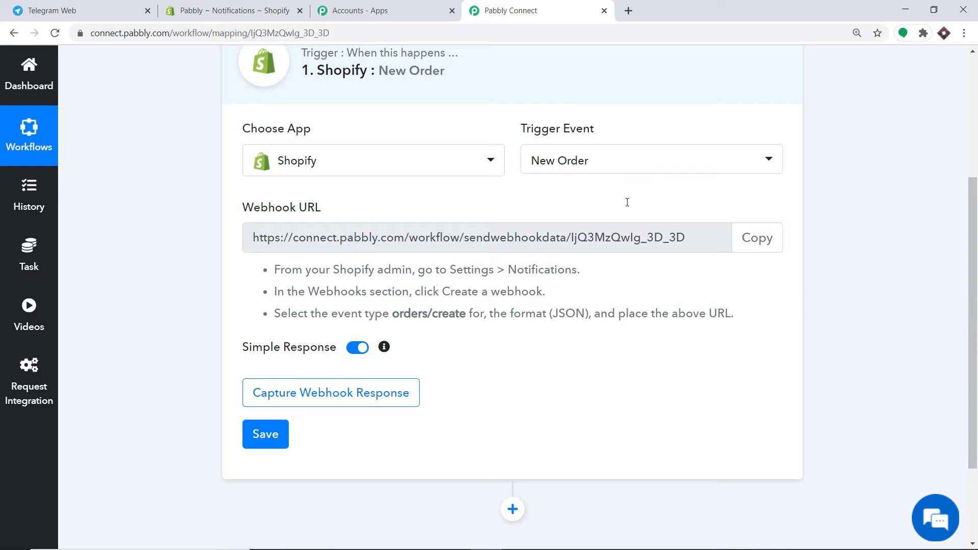
click(267, 6)
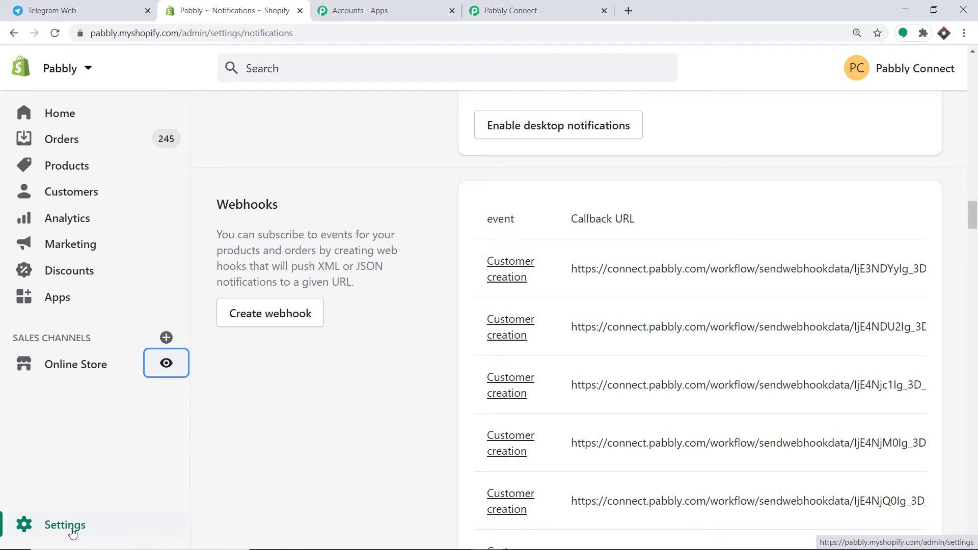
- Go to Shopify's Notifications settings and start creating a new webhook
click(116, 526)
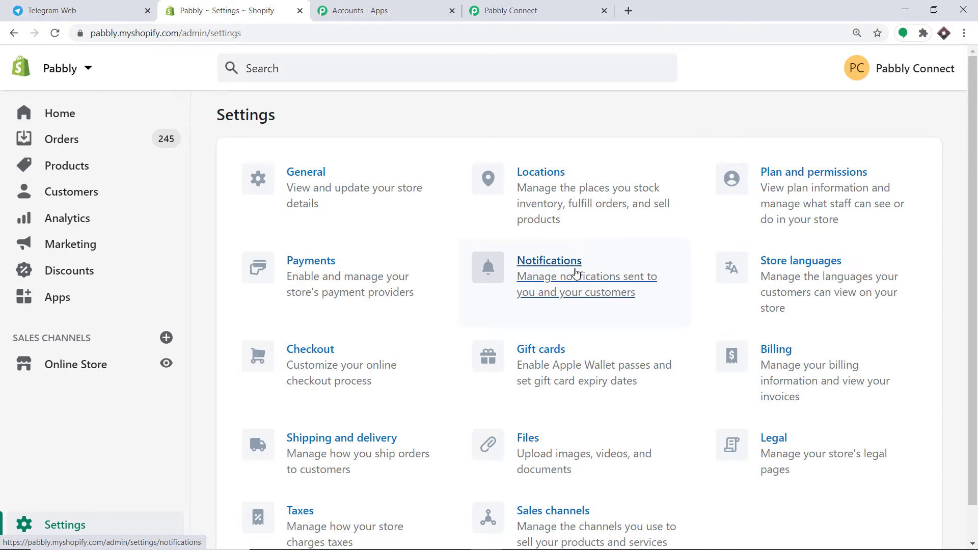
click(541, 274)
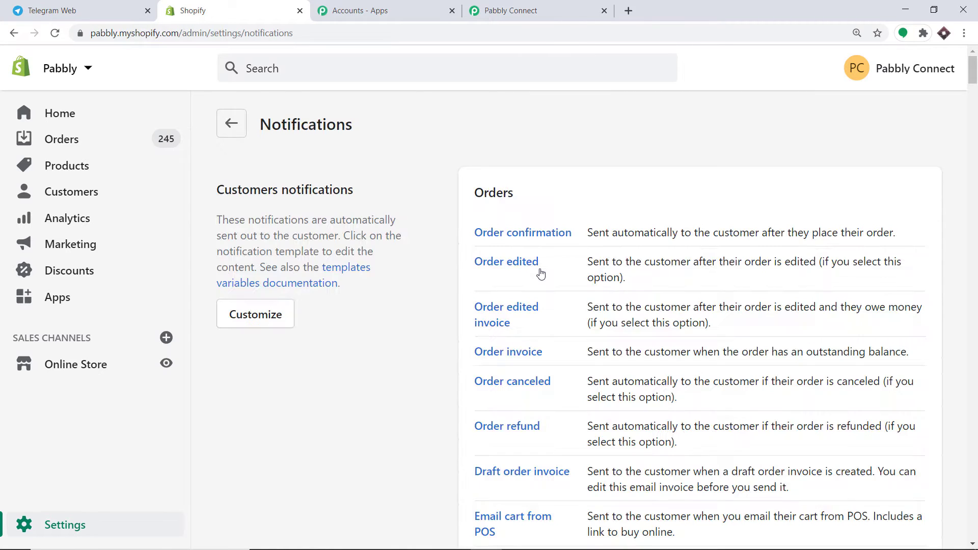
scroll(591, 173, down, 2)
scroll(591, 173, down, 20)
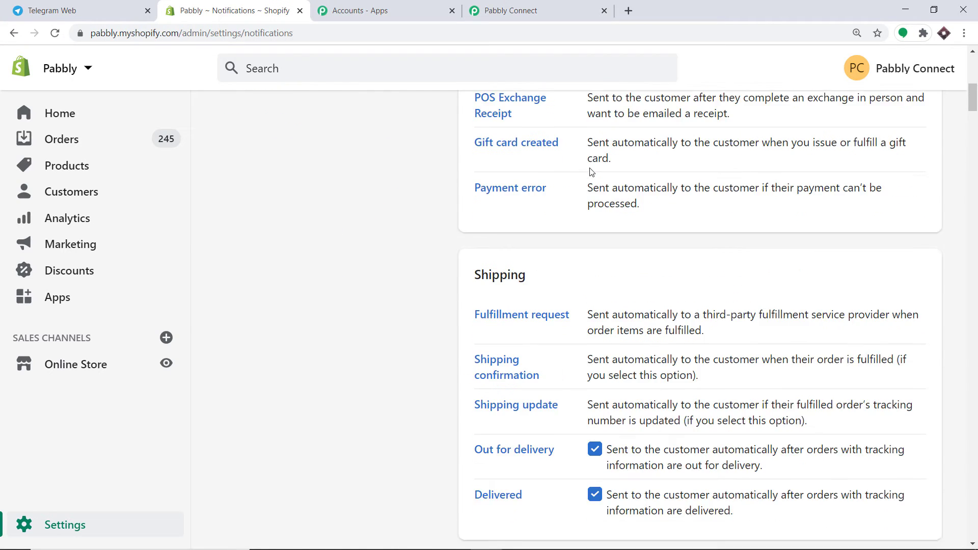
scroll(591, 172, down, 10)
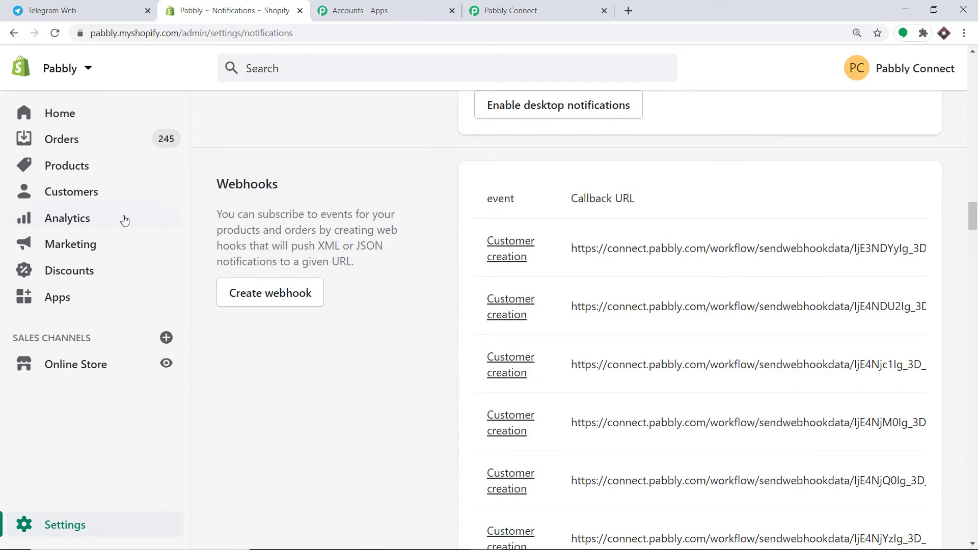
click(256, 294)
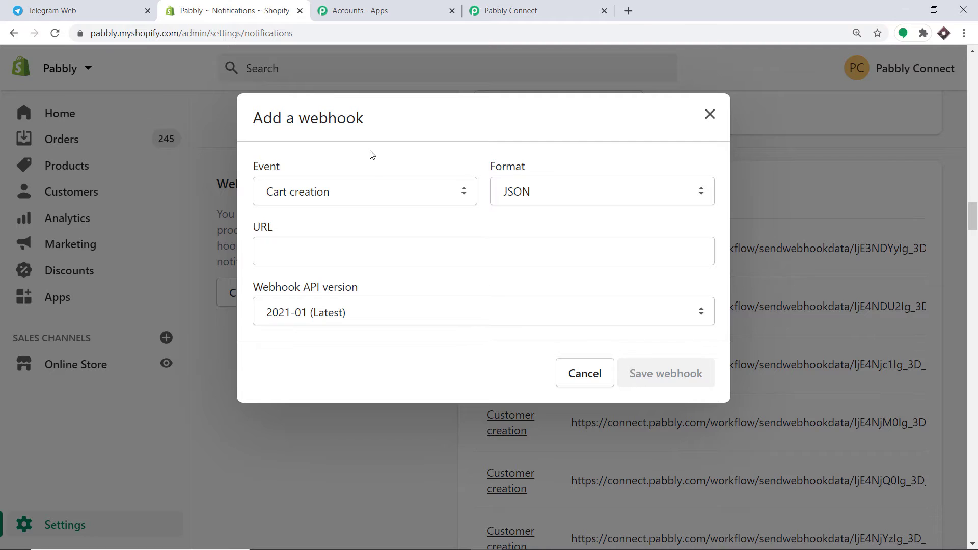
- Set the new webhook's event to Order creation
click(363, 200)
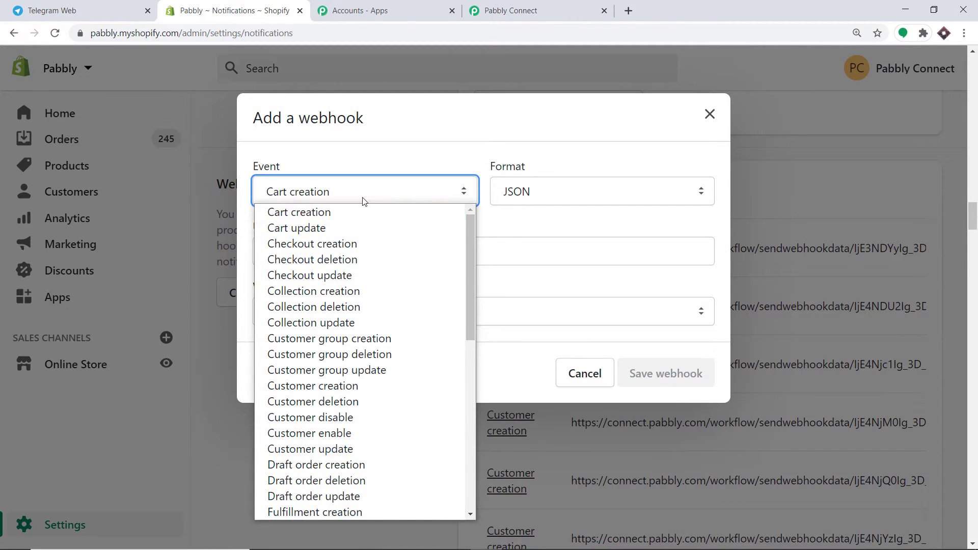
key(o)
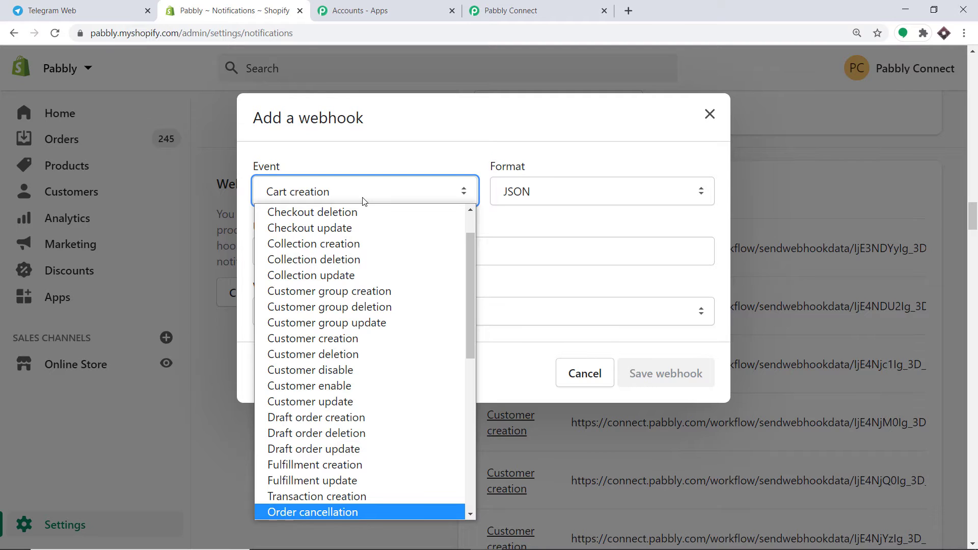
scroll(393, 291, down, 3)
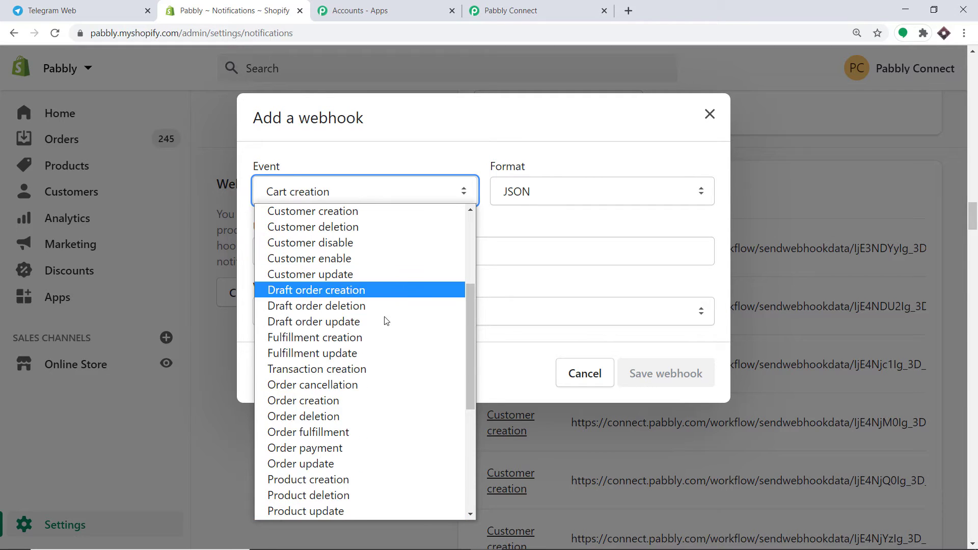
click(330, 402)
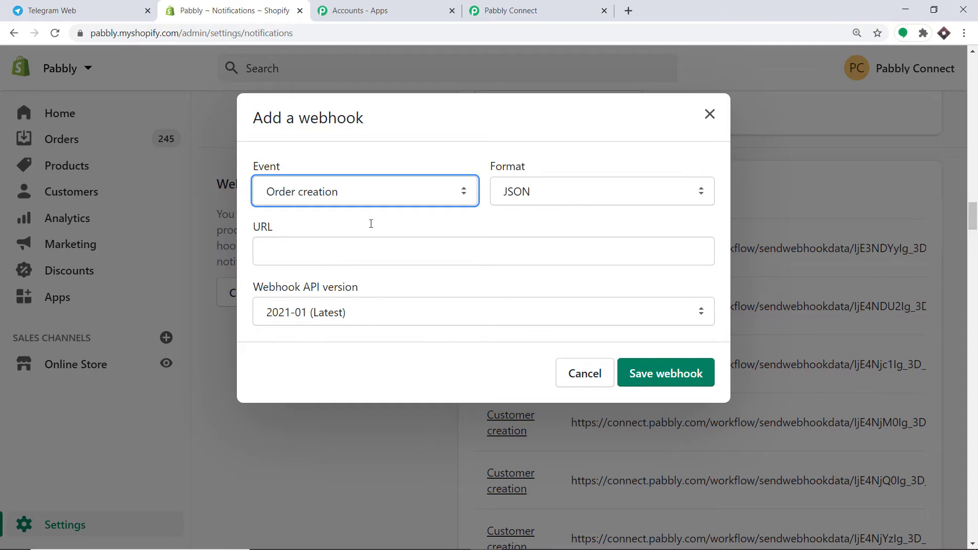
- Paste the Pabbly Connect webhook URL into the Shopify webhook, save it, and return to Pabbly
click(536, 5)
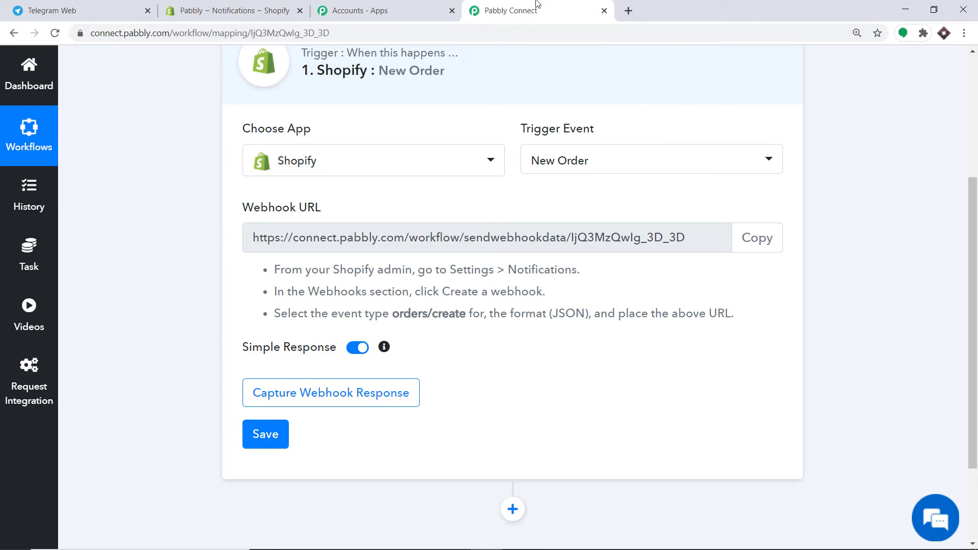
click(777, 239)
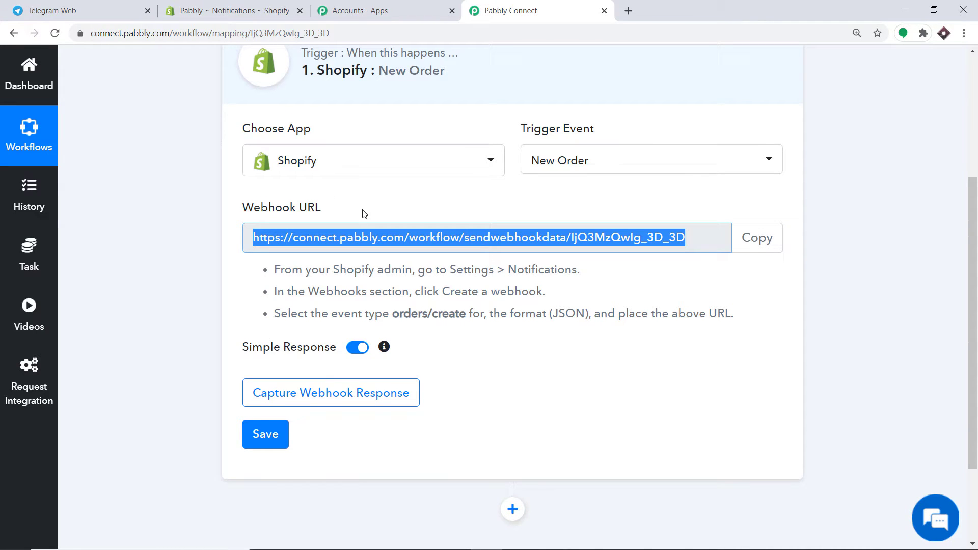
click(260, 7)
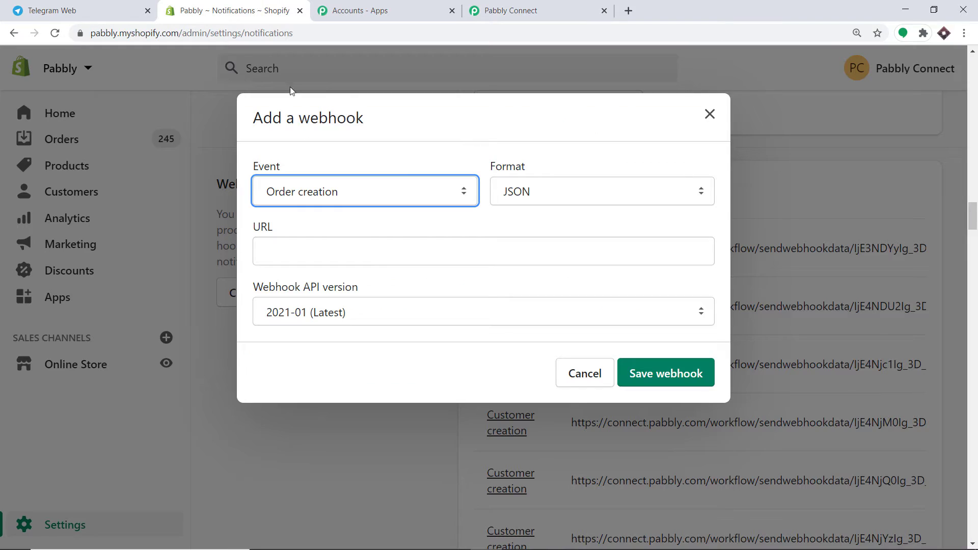
click(337, 254)
right_click(336, 253)
click(383, 352)
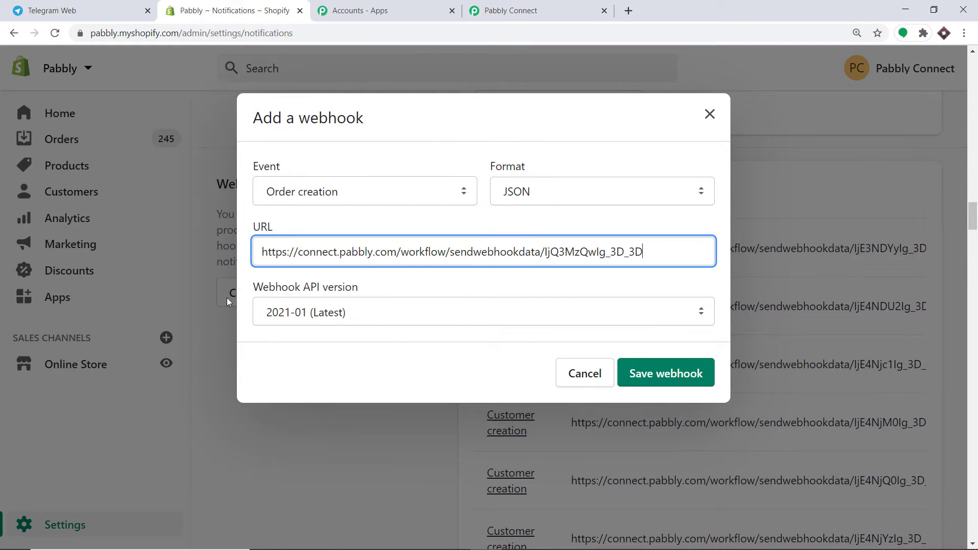
click(662, 375)
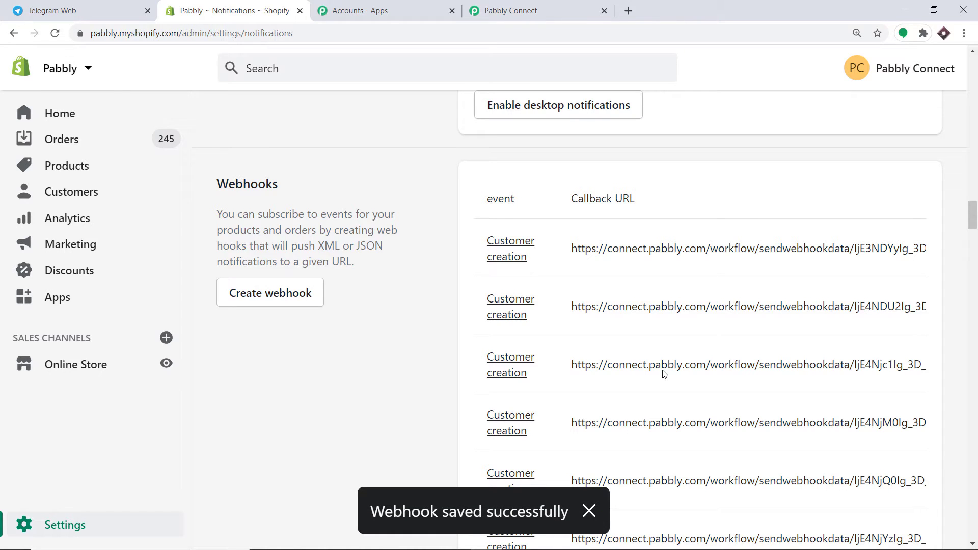
click(564, 5)
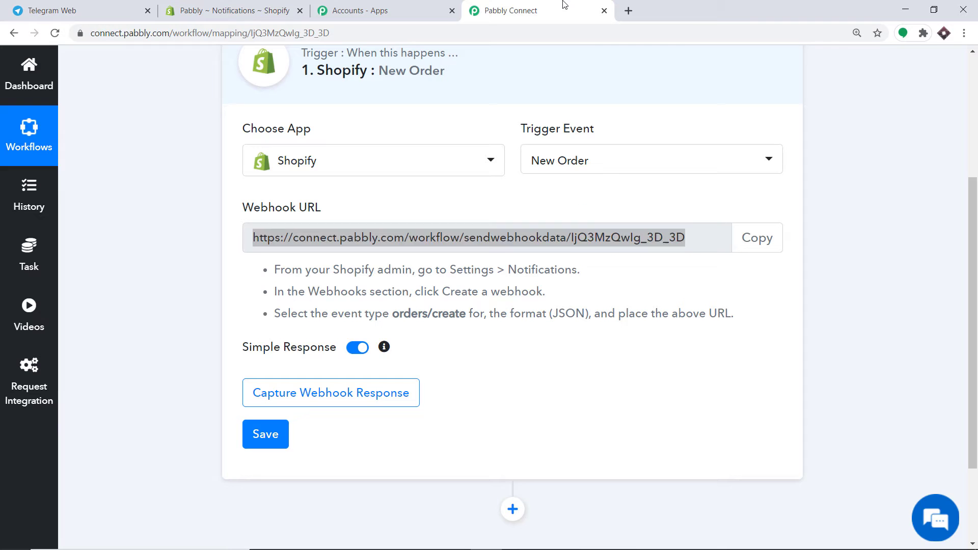
- Start capturing the webhook response in Pabbly, then open the Shopify online storefront
click(374, 405)
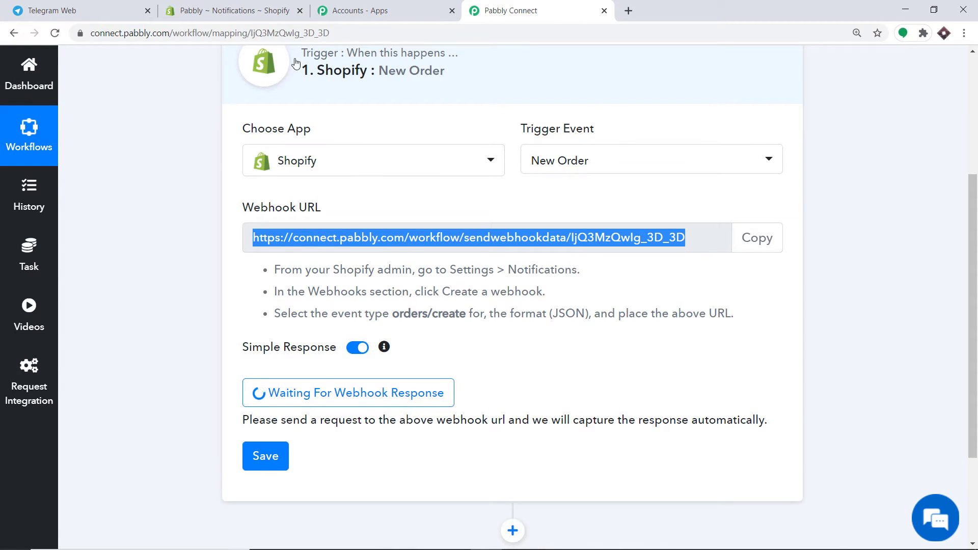
click(257, 10)
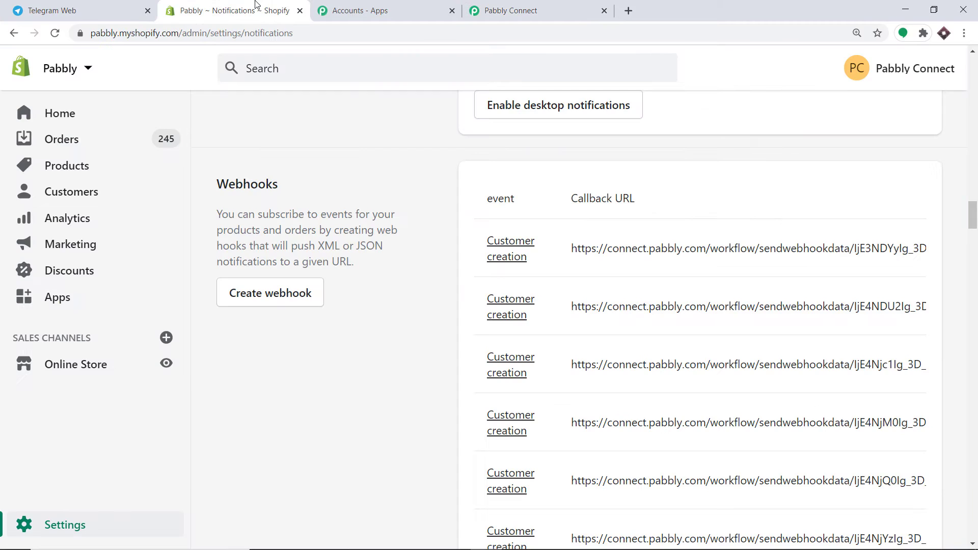
click(167, 365)
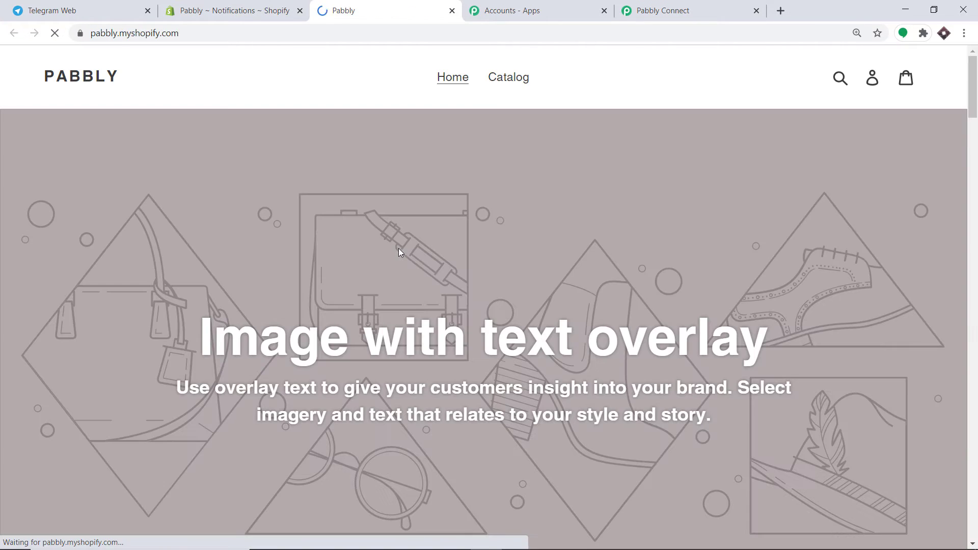
- Find the Gara T-Shirt on catalog page 2 and start a Buy It Now checkout
click(523, 81)
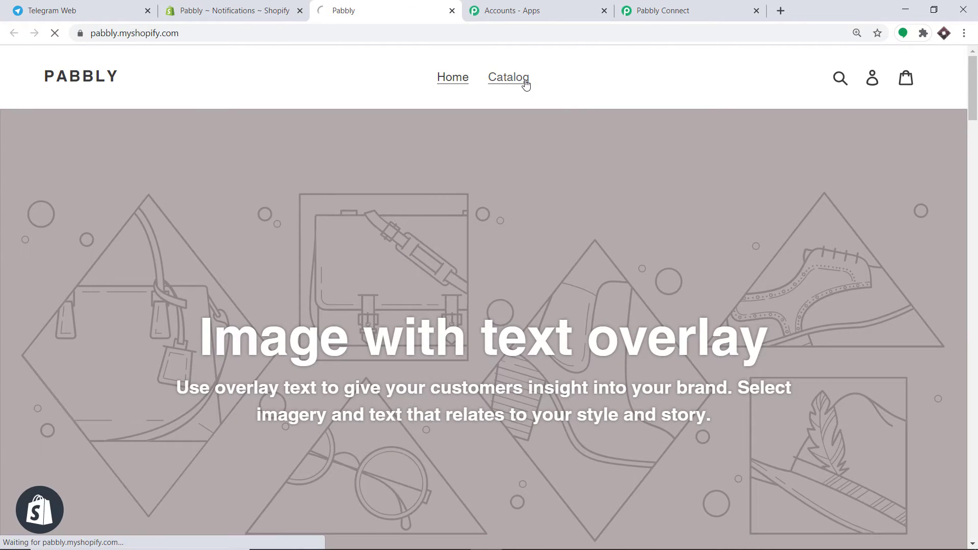
scroll(576, 198, down, 6)
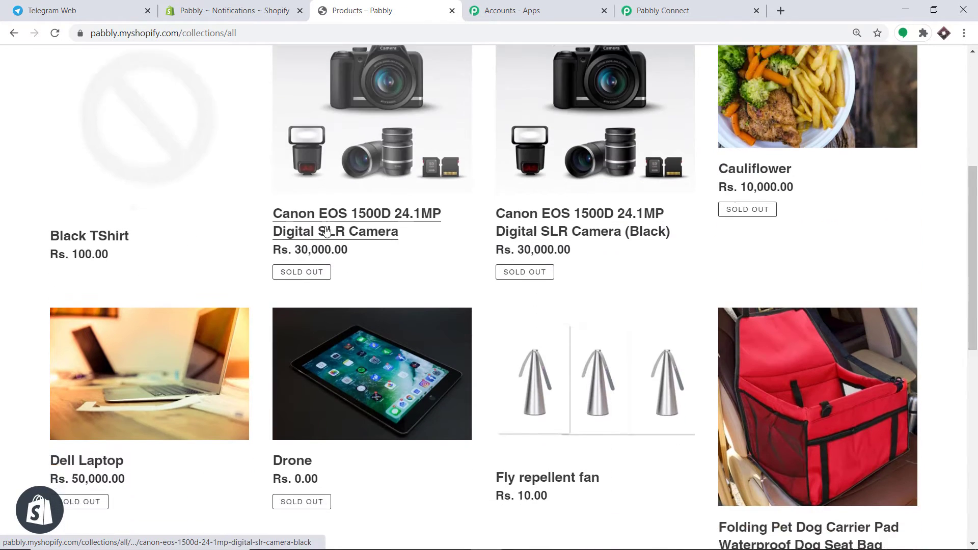
scroll(773, 343, down, 5)
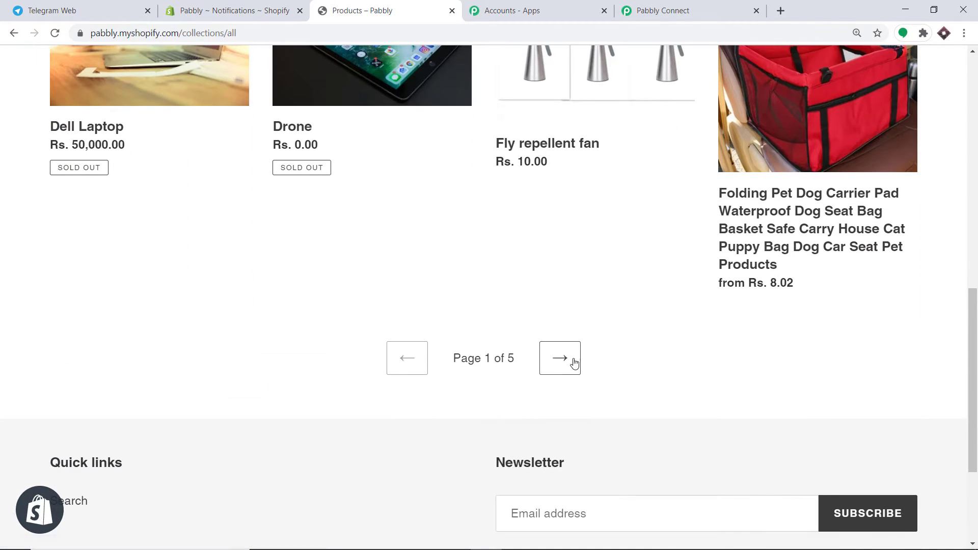
click(564, 363)
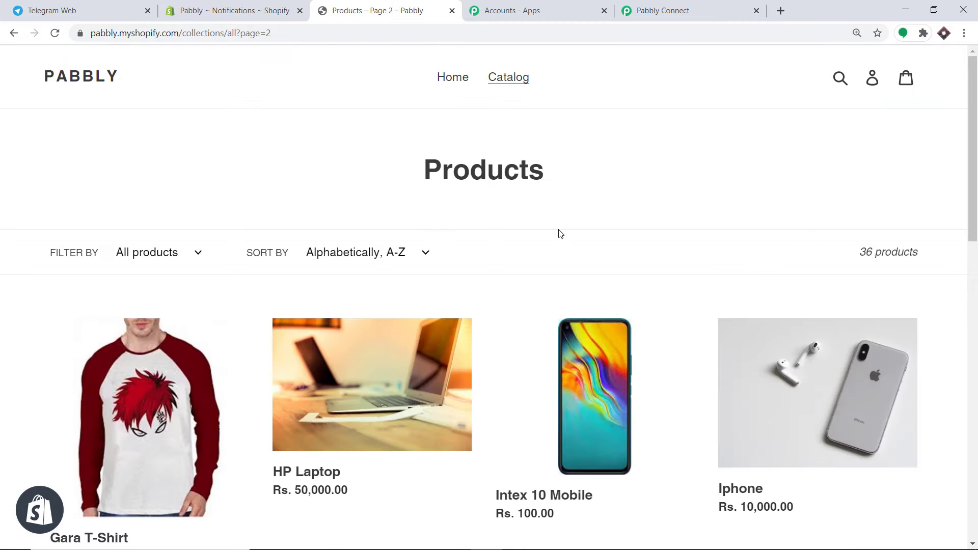
scroll(560, 233, down, 5)
scroll(559, 233, down, 1)
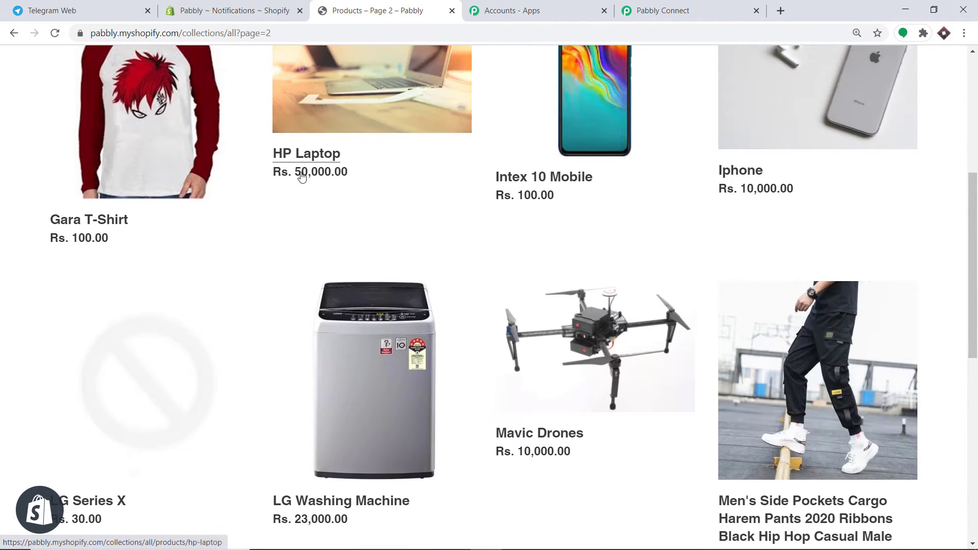
scroll(136, 194, up, 3)
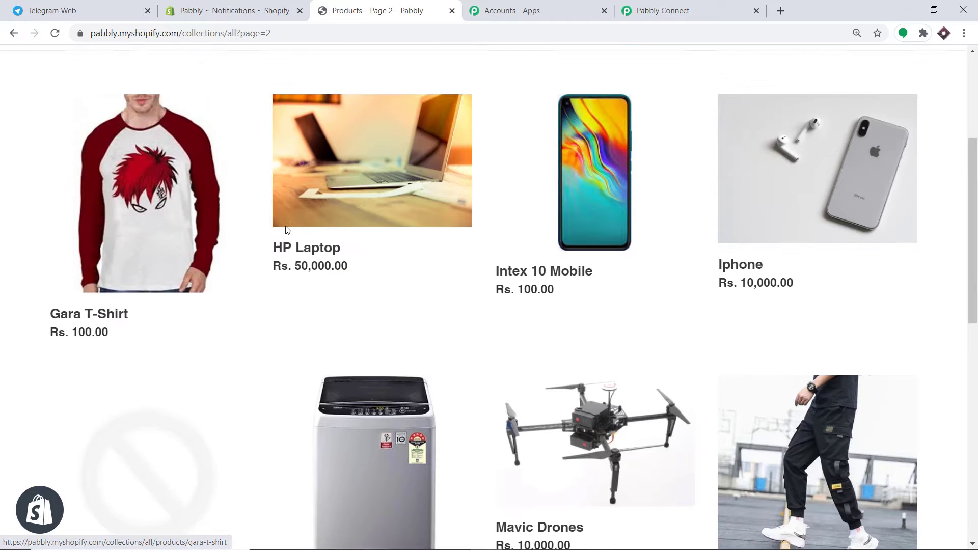
click(145, 243)
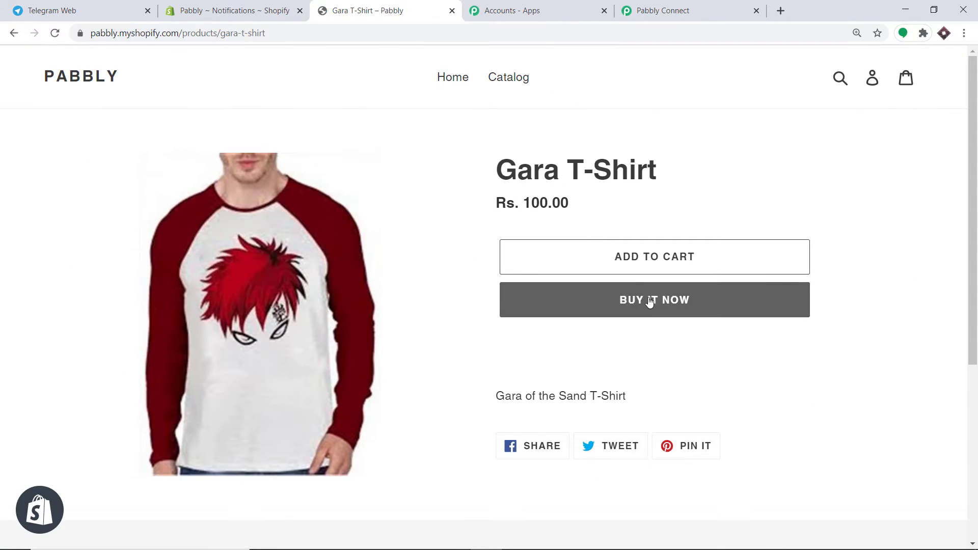
click(650, 300)
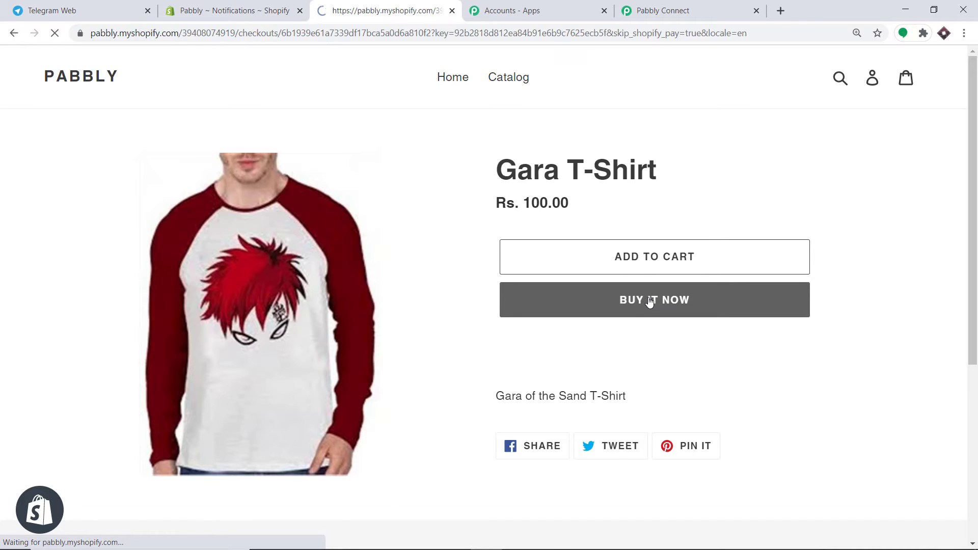
- Autofill contact and shipping details, set state to Madhya Pradesh, and continue to payment
click(164, 220)
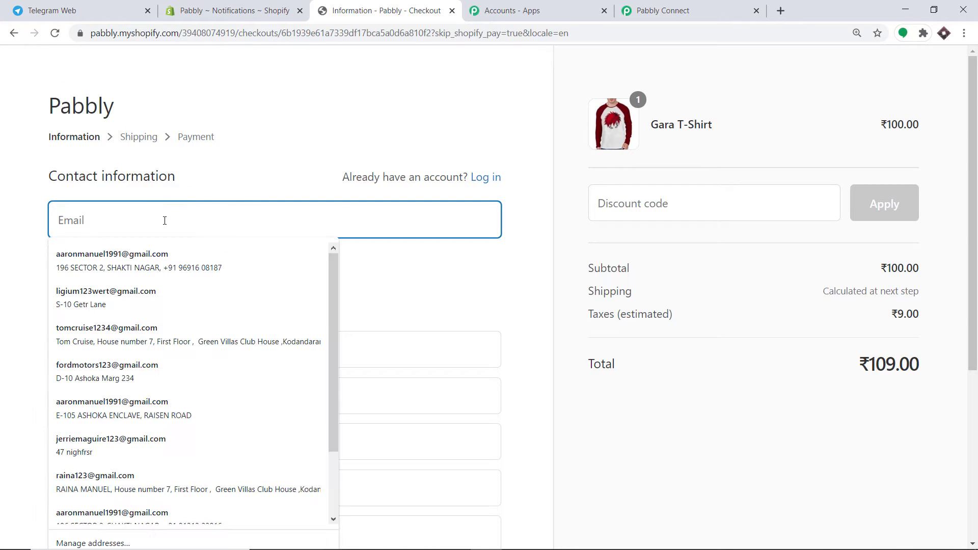
click(167, 260)
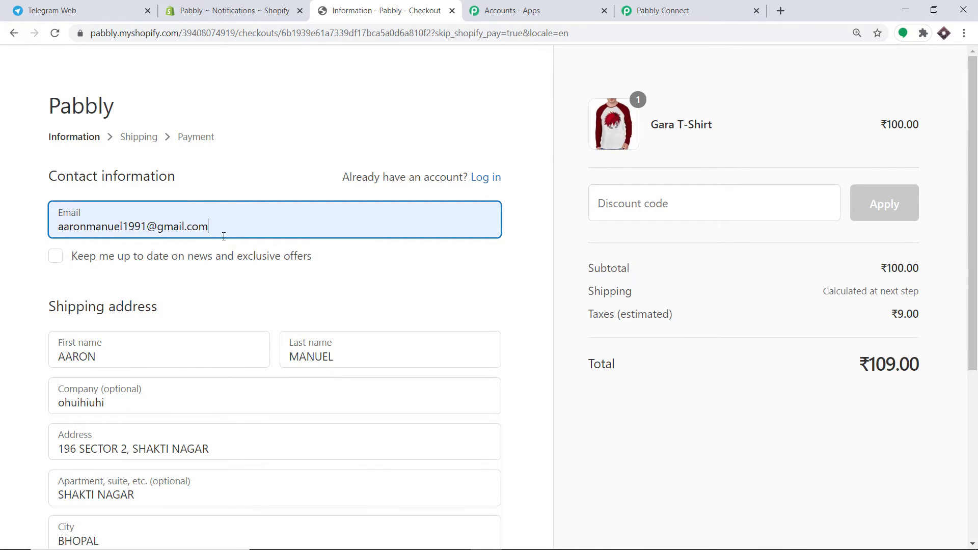
scroll(223, 247, down, 2)
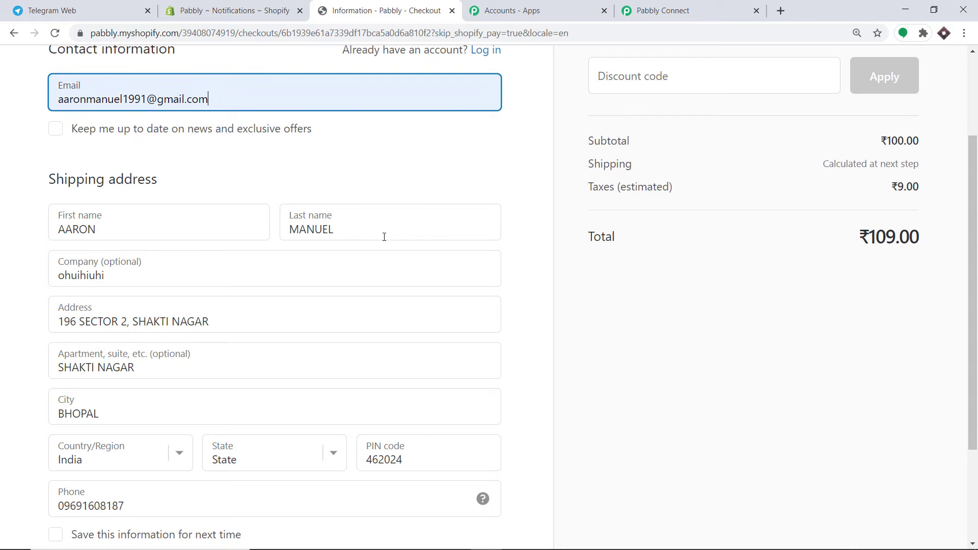
scroll(384, 237, down, 1)
scroll(131, 214, down, 1)
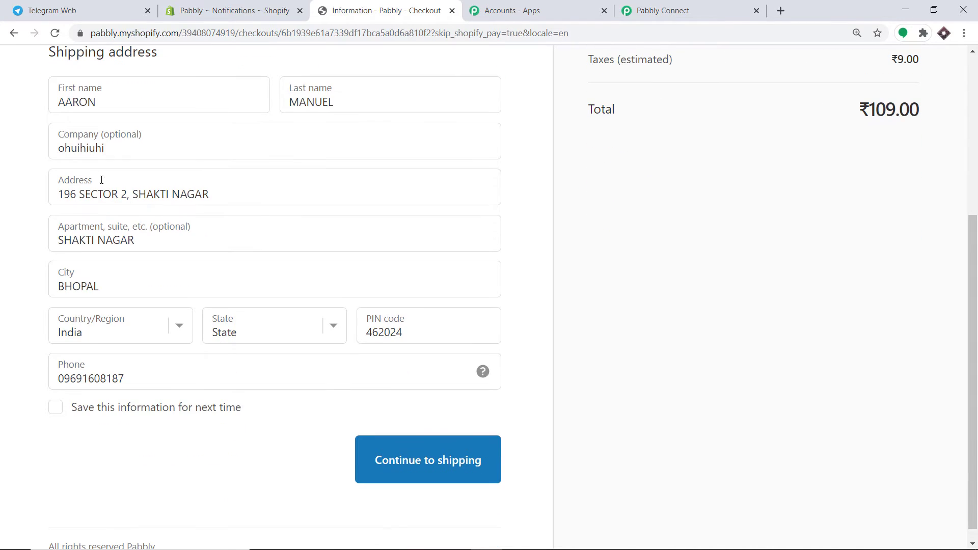
scroll(67, 203, down, 1)
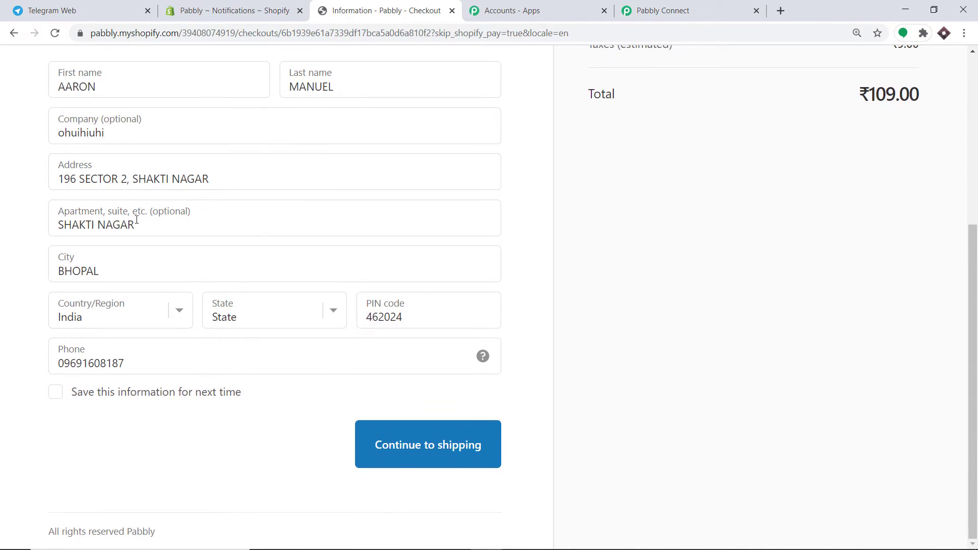
click(249, 324)
key(m)
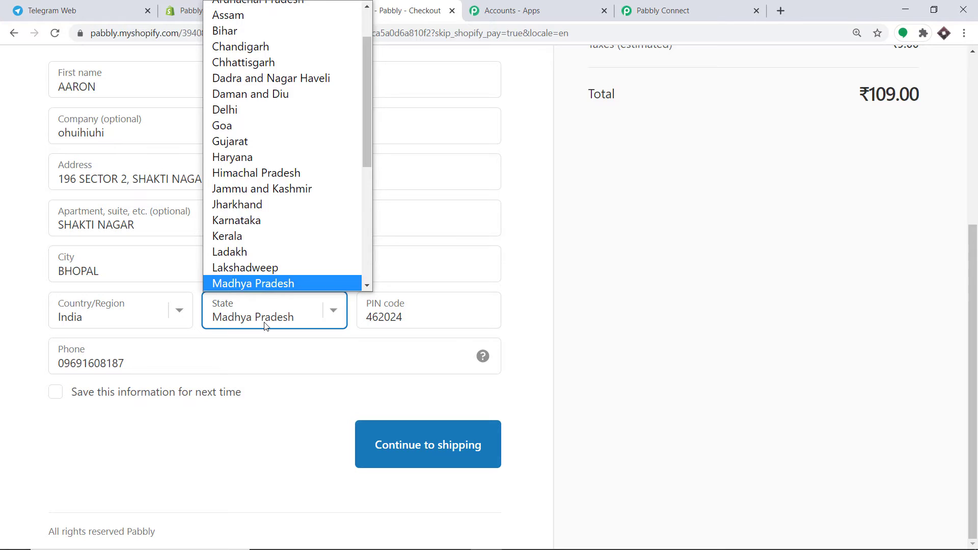
click(271, 347)
click(578, 298)
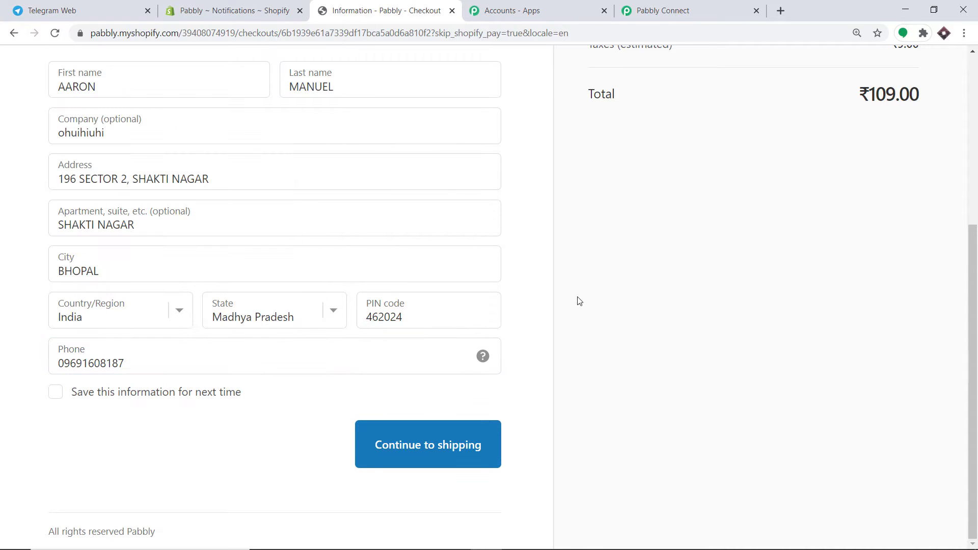
click(400, 448)
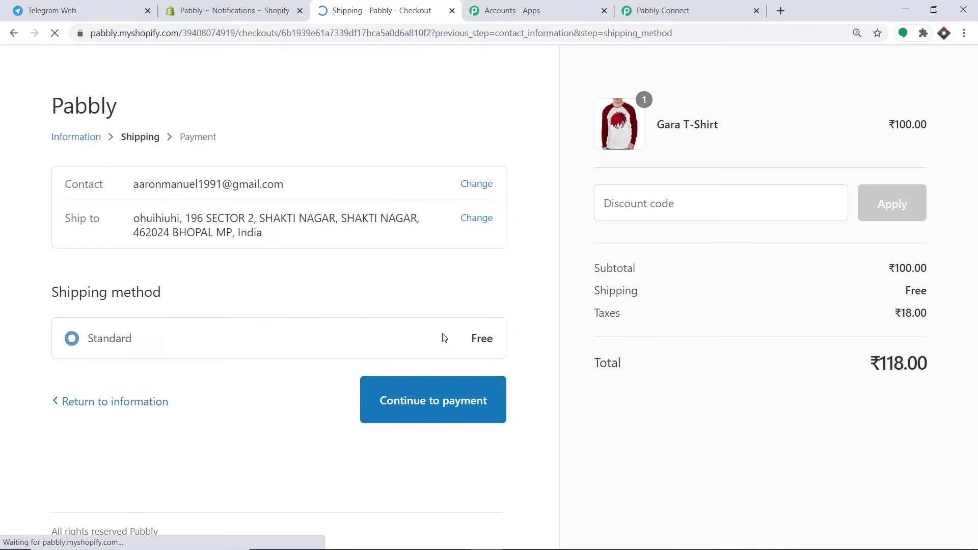
click(437, 400)
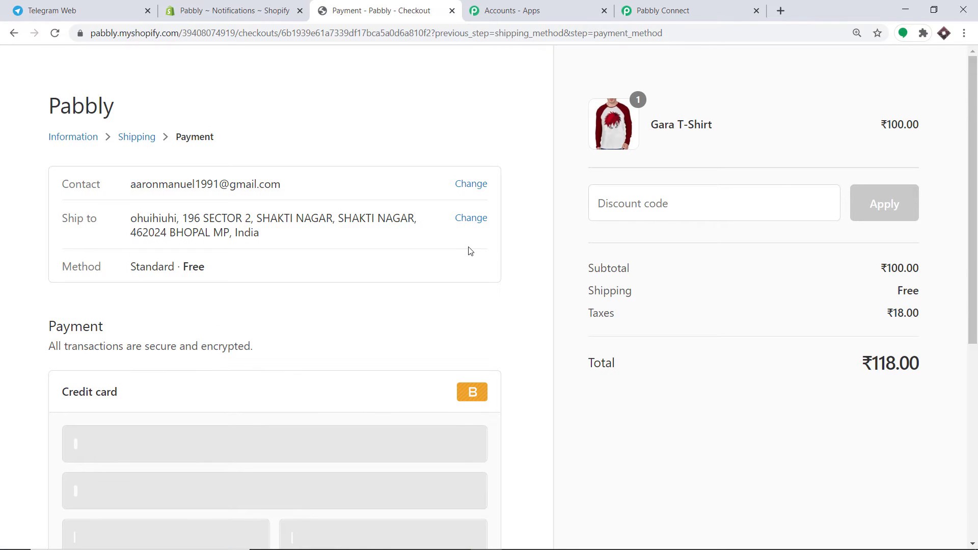
scroll(190, 319, down, 3)
click(114, 314)
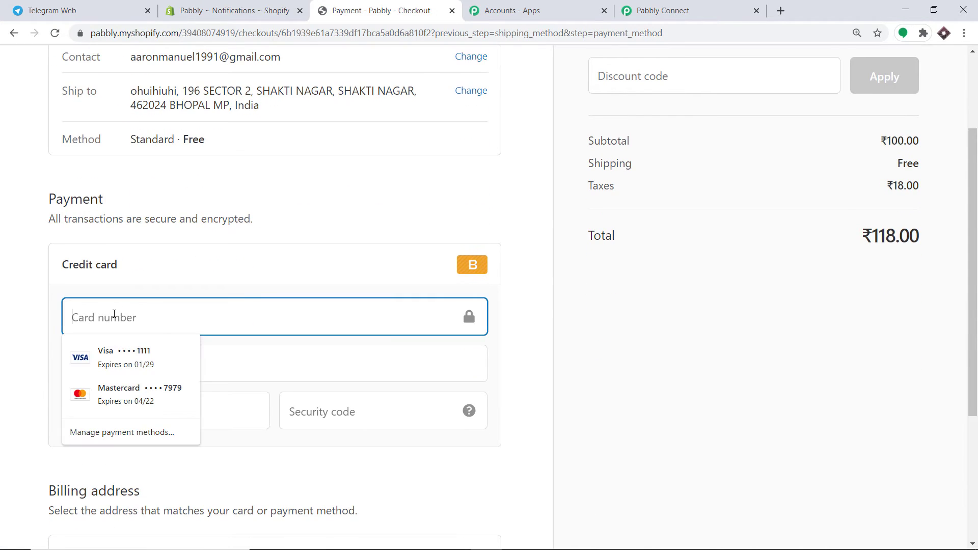
text(1)
click(171, 290)
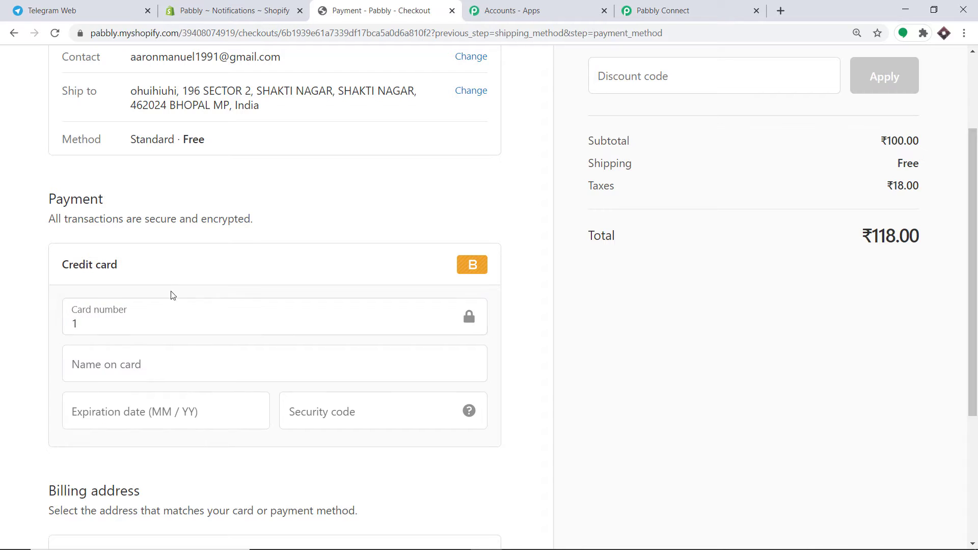
click(145, 361)
click(125, 406)
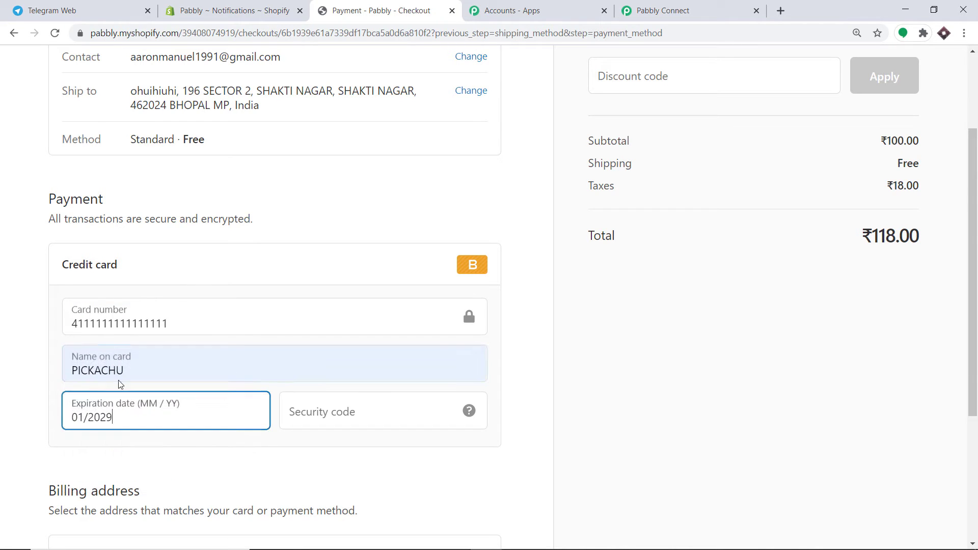
click(167, 321)
drag(167, 322, 5, 327)
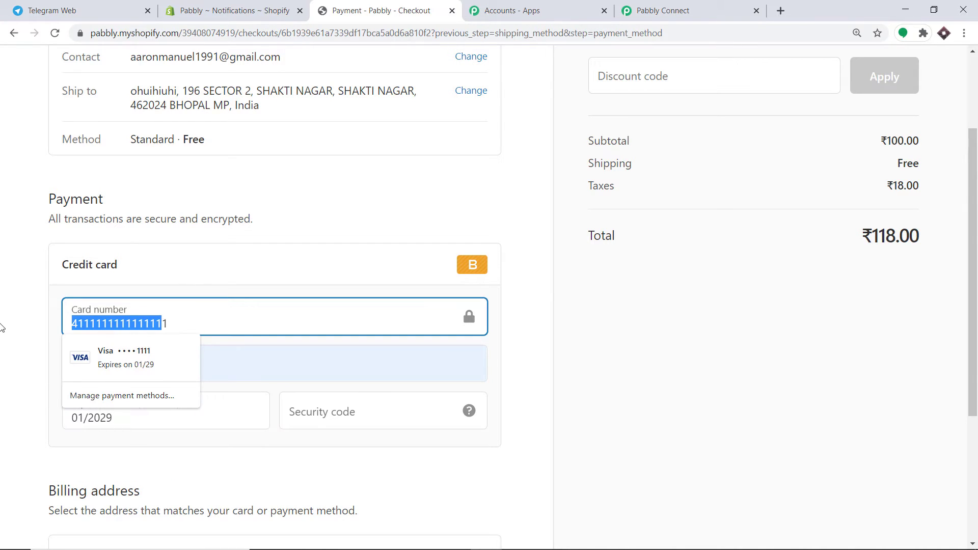
text(1)
scroll(103, 315, down, 1)
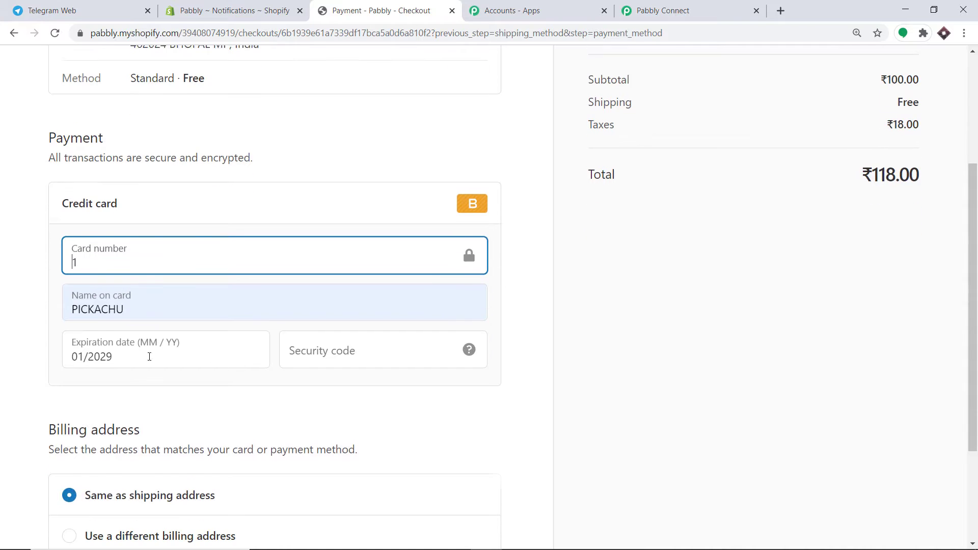
click(325, 351)
text(234)
scroll(326, 354, down, 3)
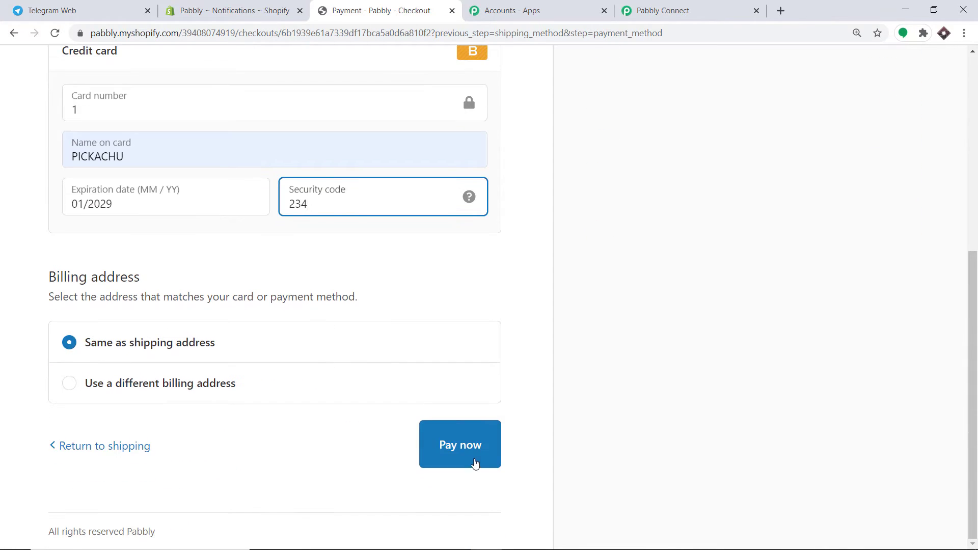
click(473, 463)
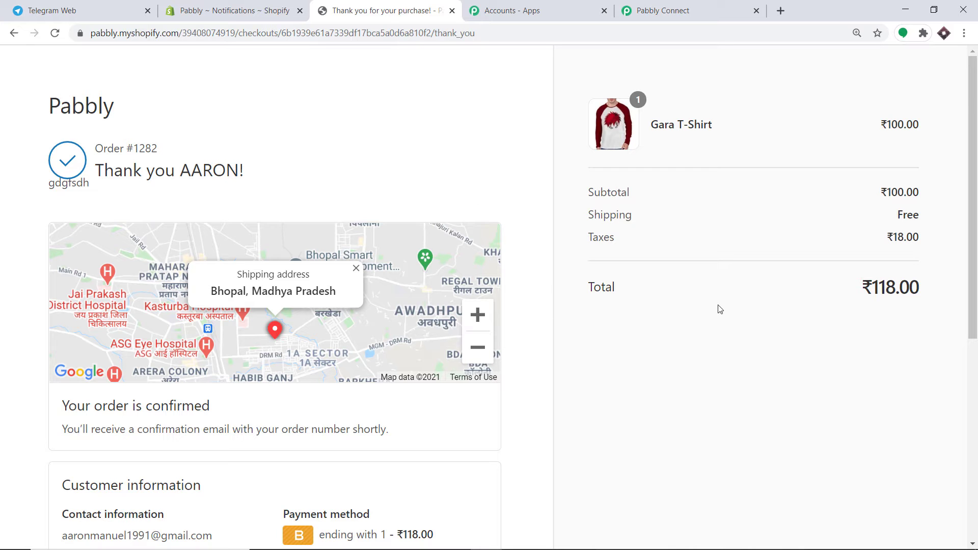
- Back in Pabbly, scroll through the captured order webhook response down to the billing and shipping address fields
click(683, 3)
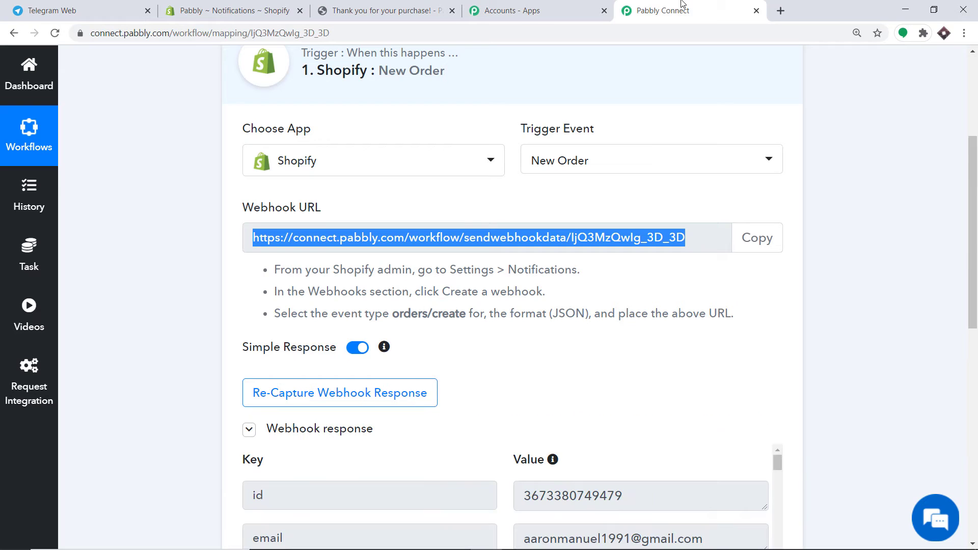
drag(974, 214, 976, 358)
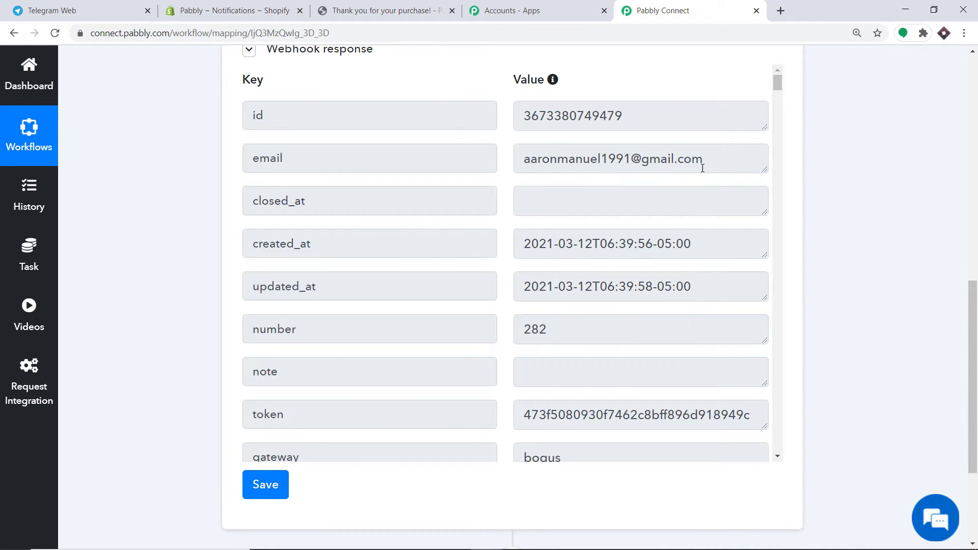
scroll(701, 163, down, 6)
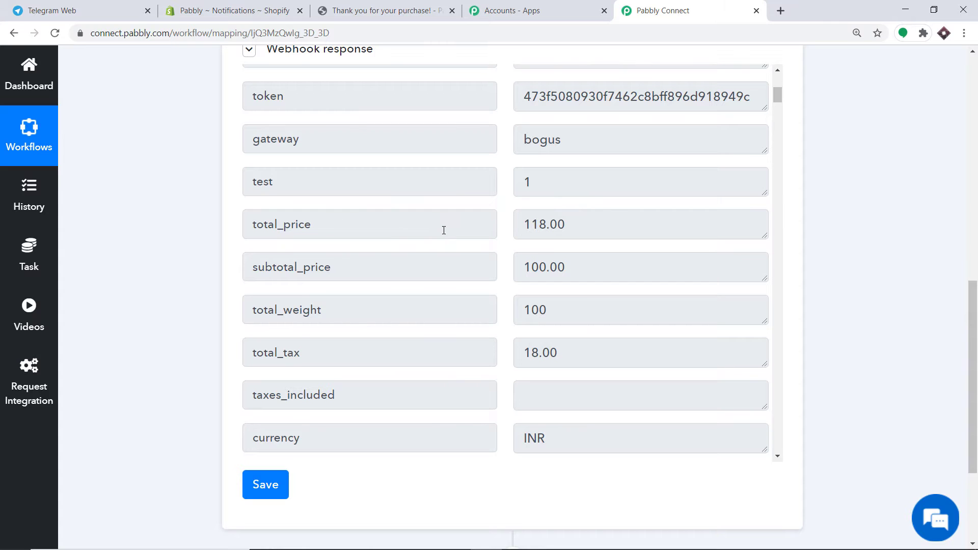
scroll(444, 230, down, 2)
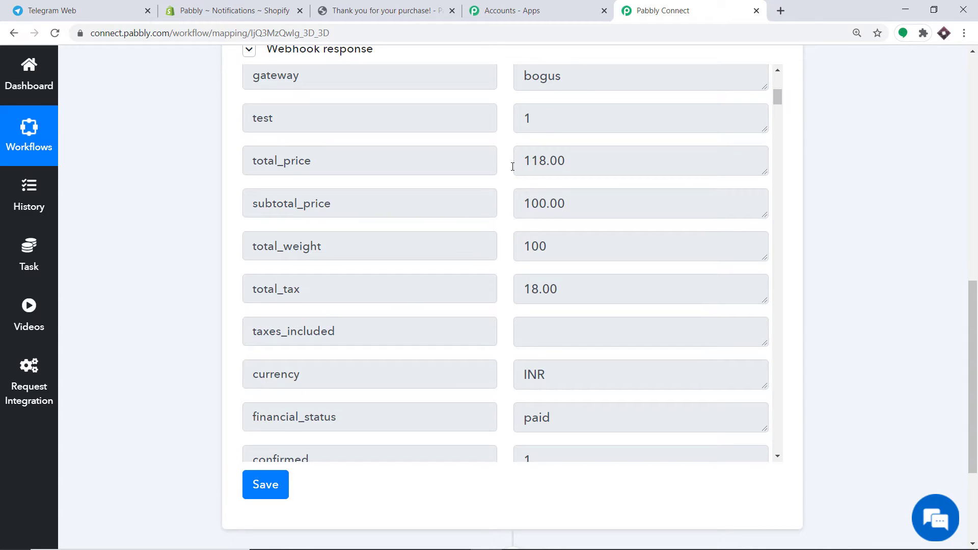
scroll(581, 166, down, 5)
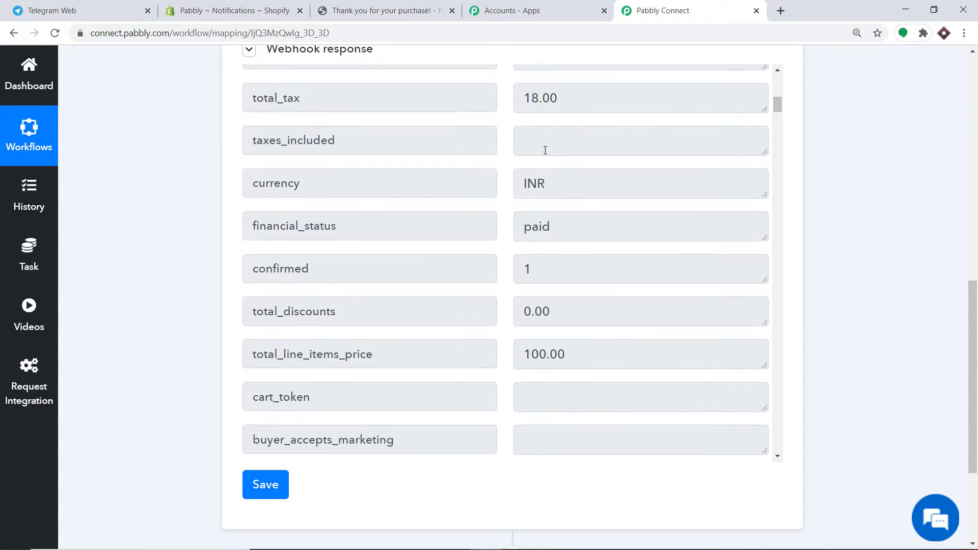
scroll(573, 143, down, 2)
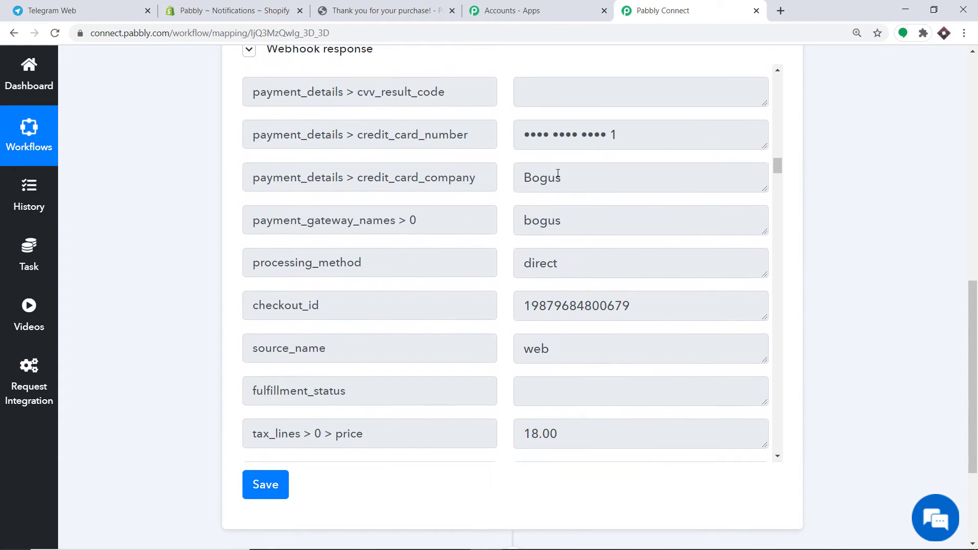
scroll(558, 174, down, 20)
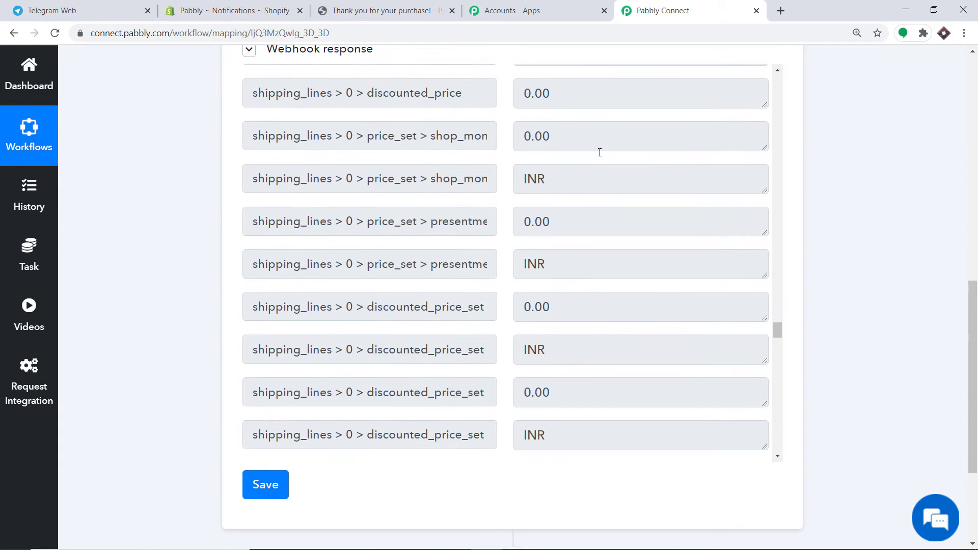
scroll(599, 152, down, 5)
scroll(599, 152, up, 4)
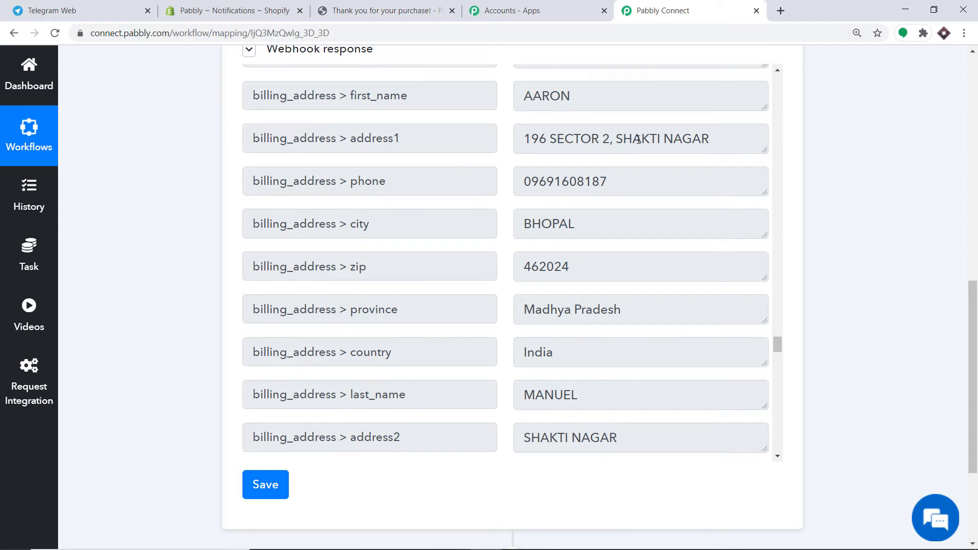
scroll(657, 158, down, 1)
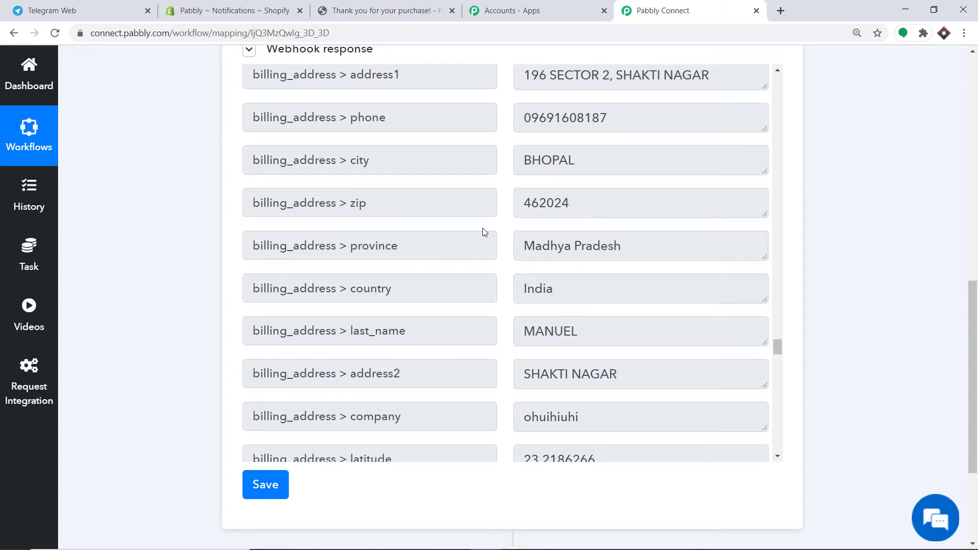
scroll(567, 234, down, 2)
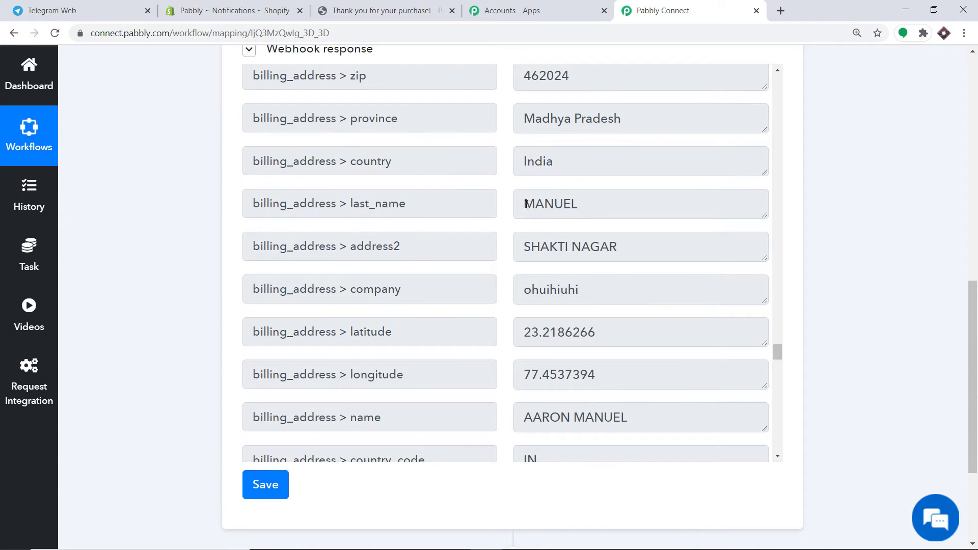
scroll(527, 204, down, 2)
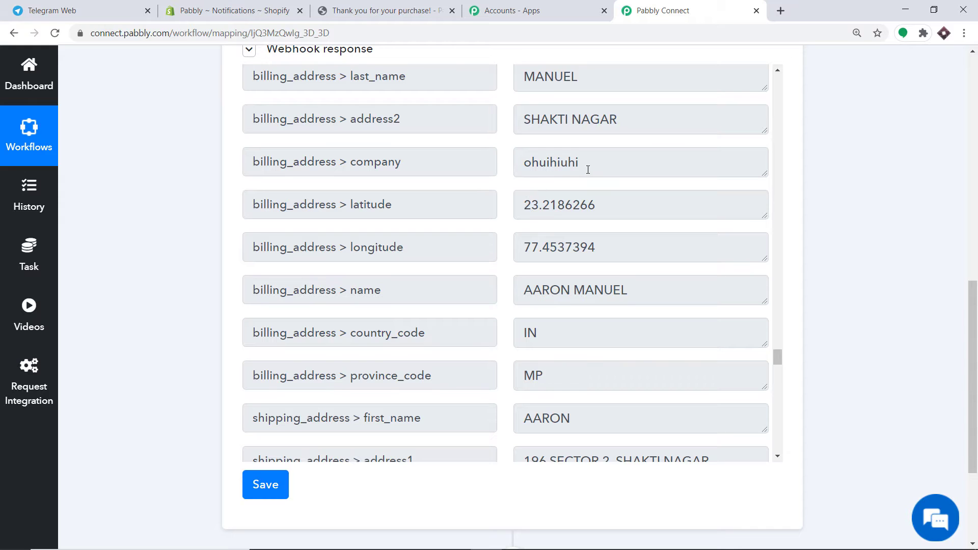
scroll(588, 173, down, 6)
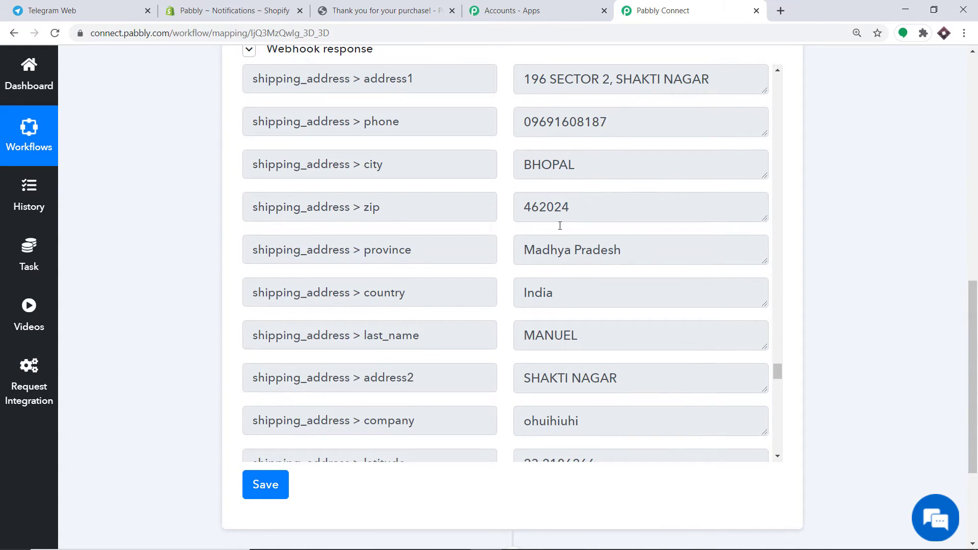
scroll(581, 345, down, 2)
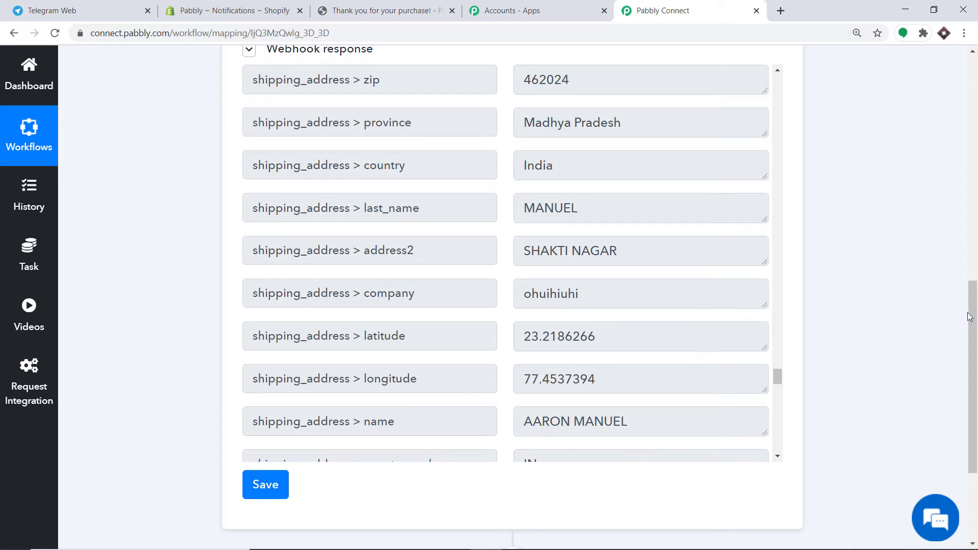
drag(976, 338, 977, 405)
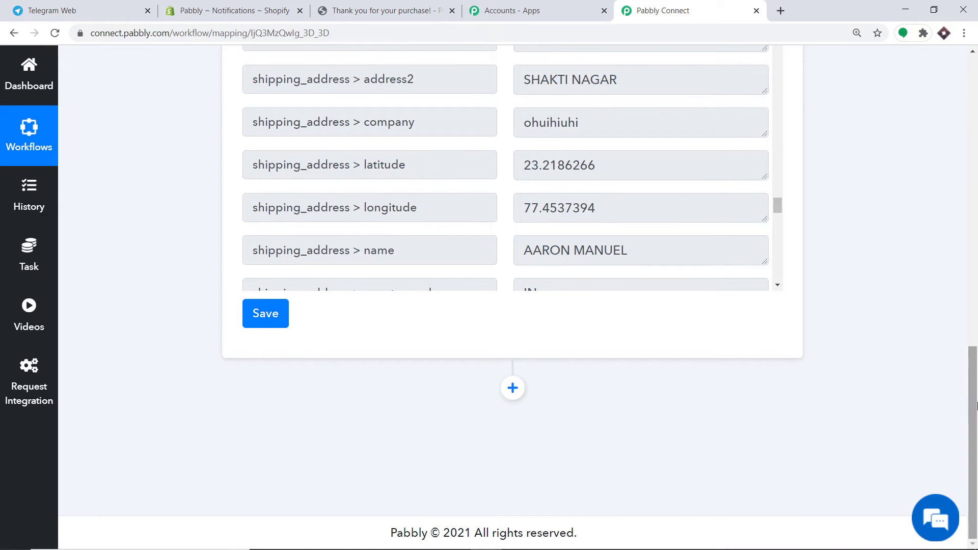
- Add a Telegram Bot action step with the Send a Text Message or a Reply event
click(513, 388)
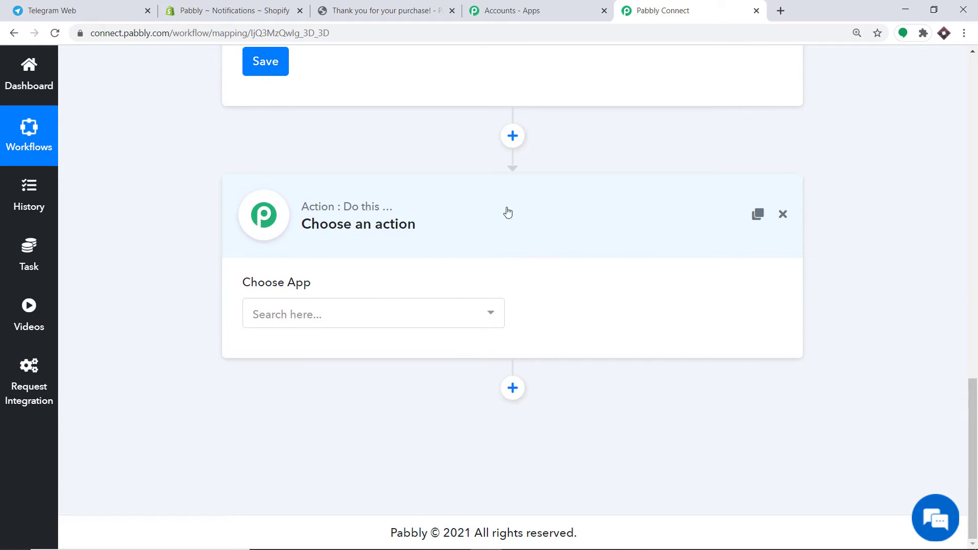
click(378, 316)
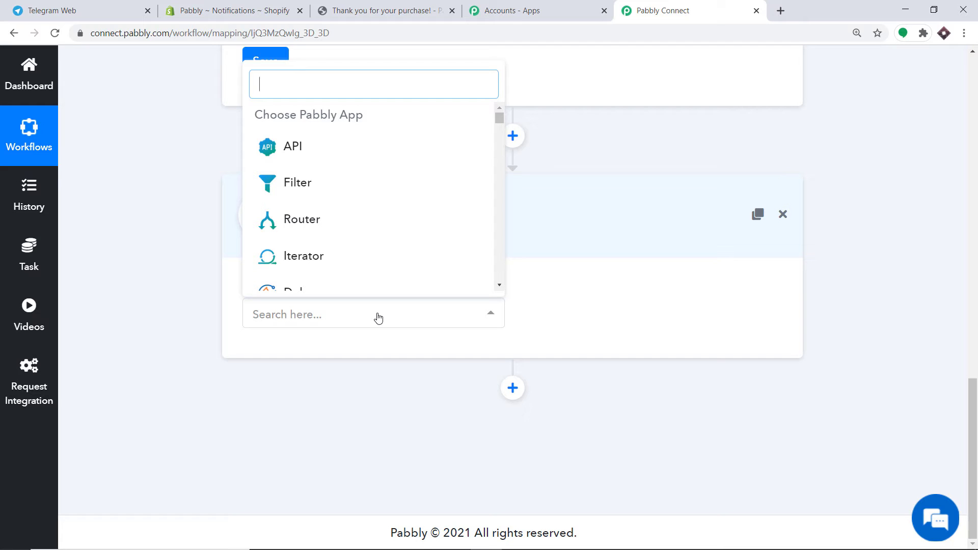
text(telegr)
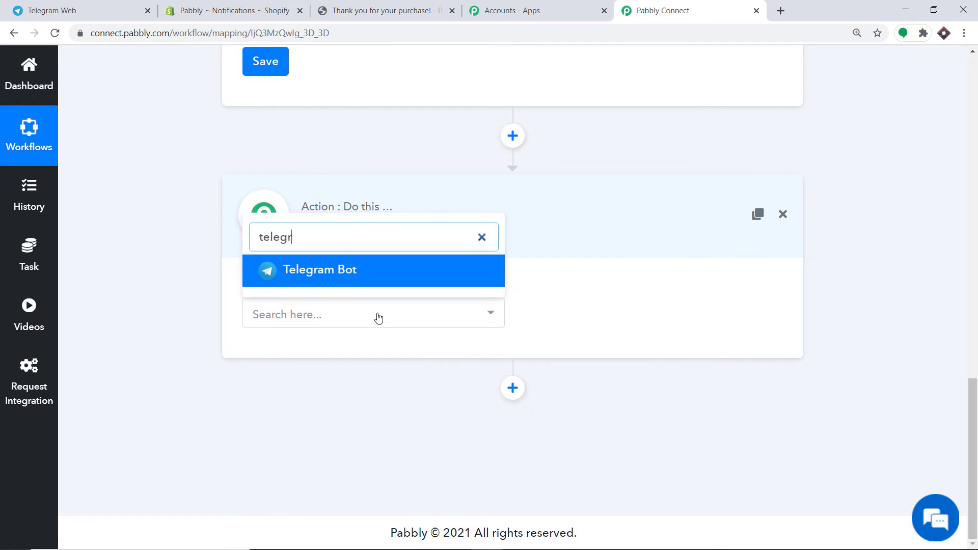
click(323, 270)
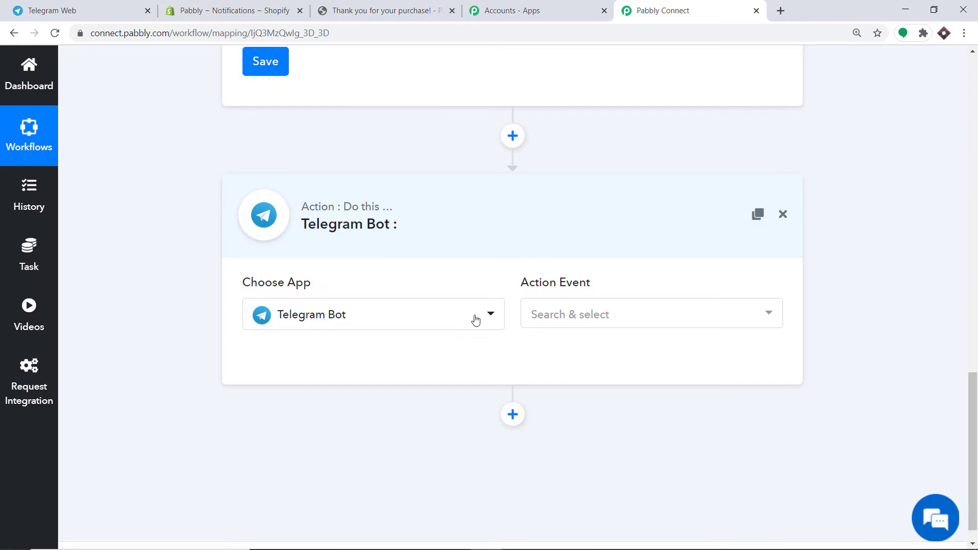
click(594, 324)
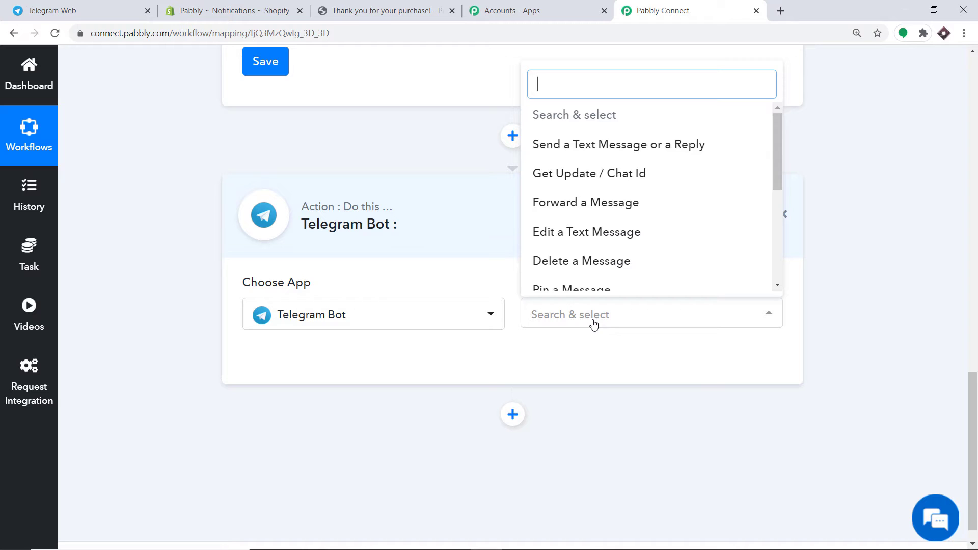
click(631, 145)
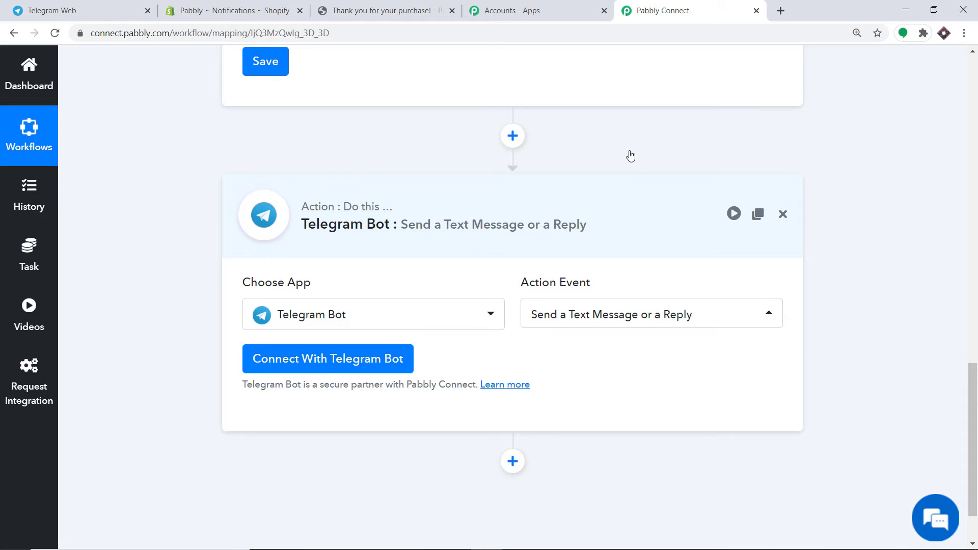
click(604, 321)
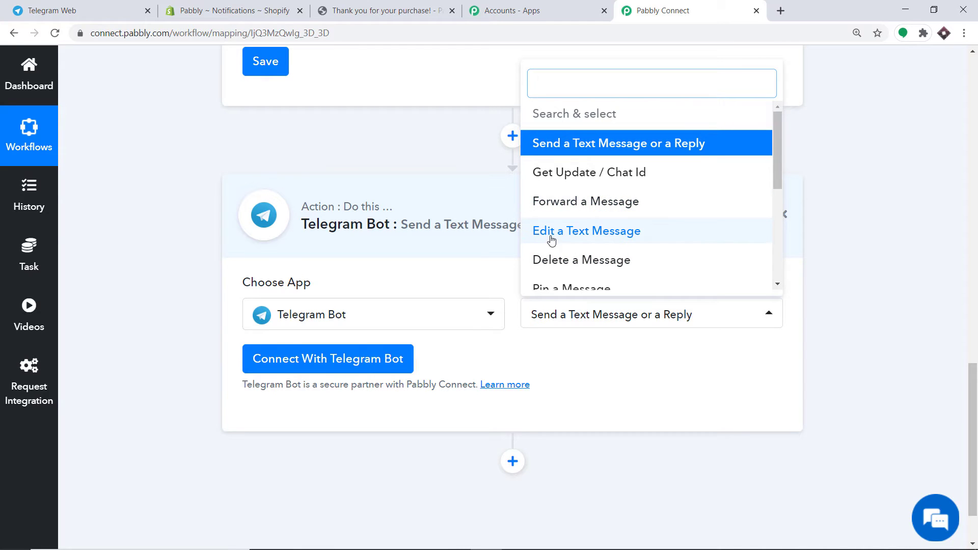
scroll(554, 216, down, 1)
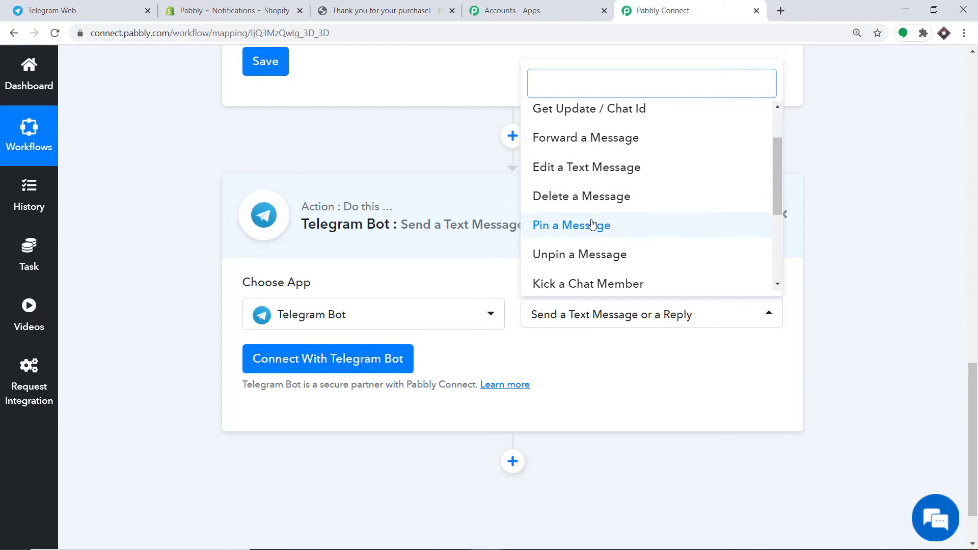
click(599, 357)
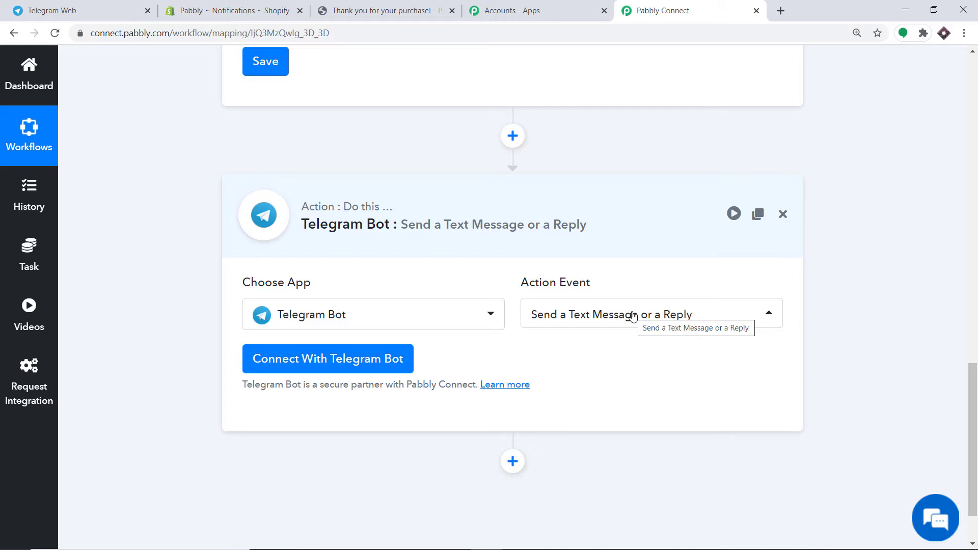
- Start connecting the Telegram bot by token and switch to the BotFather chat
click(280, 366)
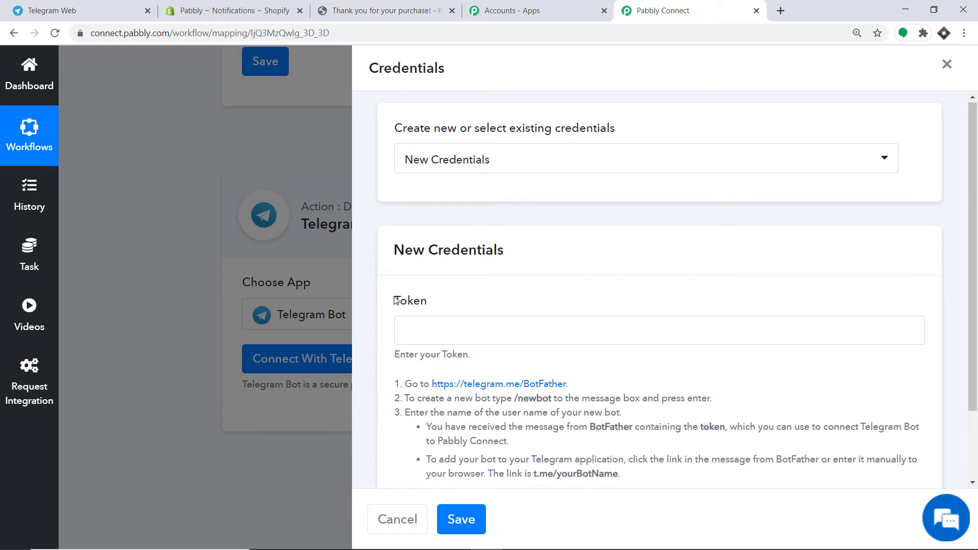
scroll(458, 304, down, 3)
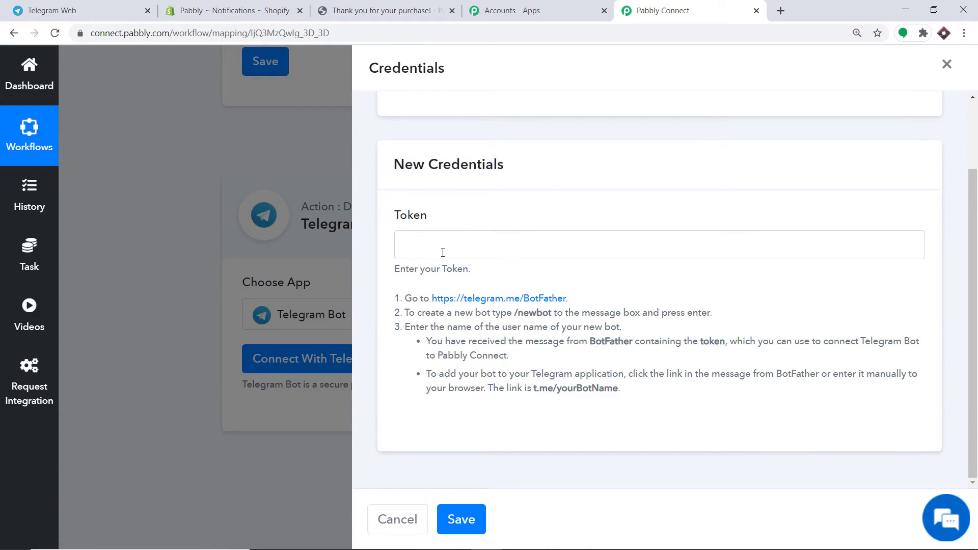
click(51, 10)
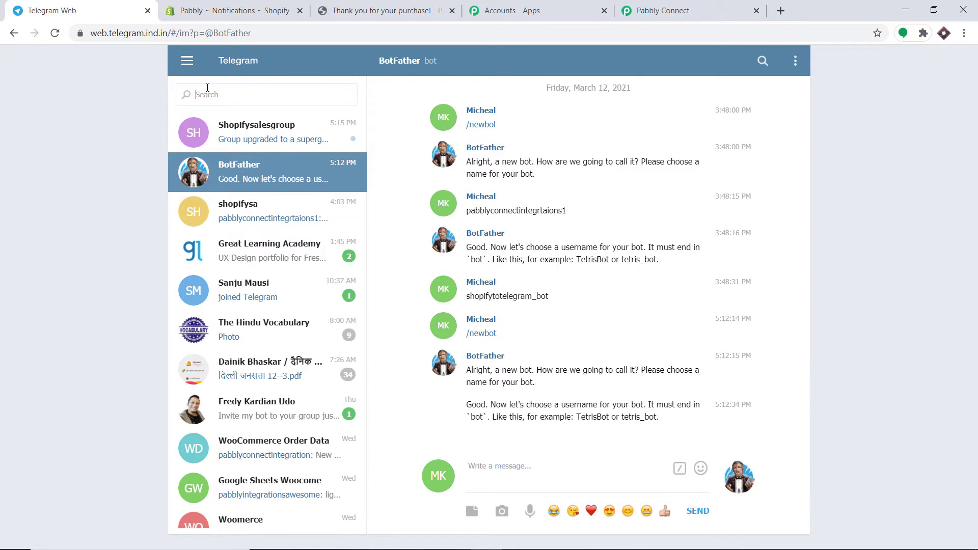
- Send the /newbot command to BotFather to start a new bot
text(botf)
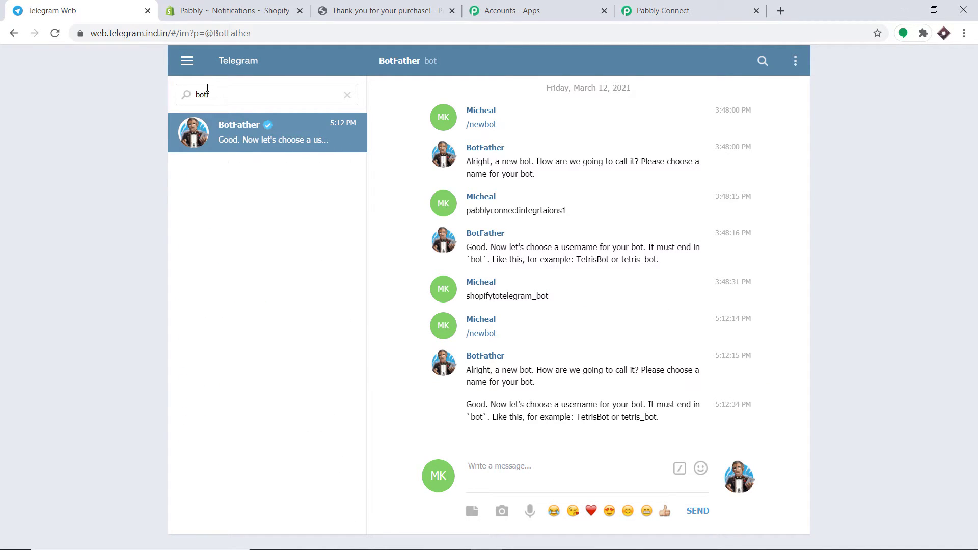
key(BackSpace)
click(243, 138)
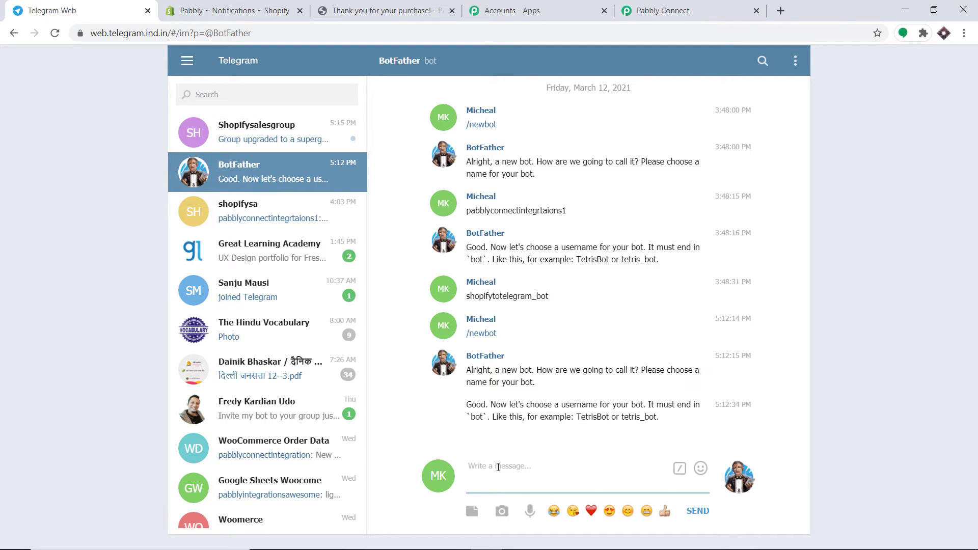
text(/newbot)
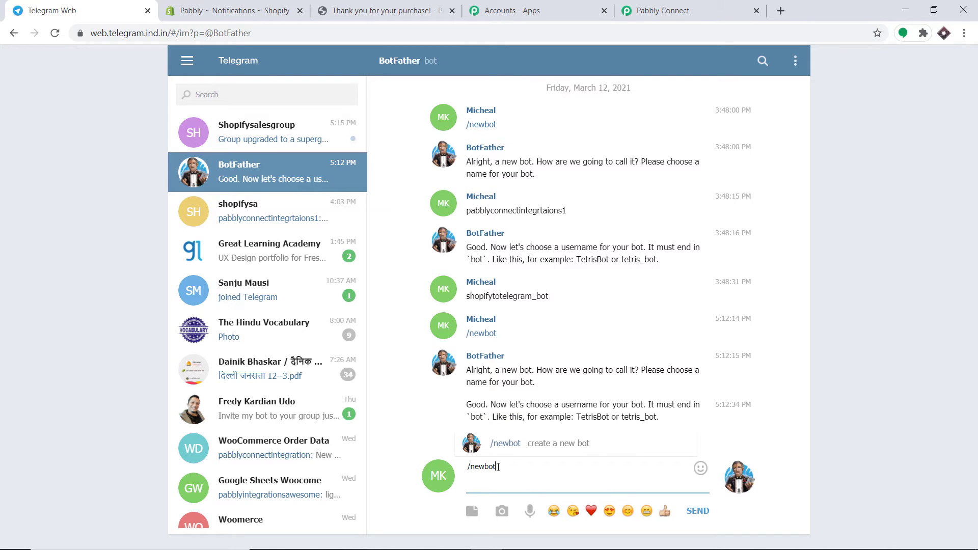
key(Return)
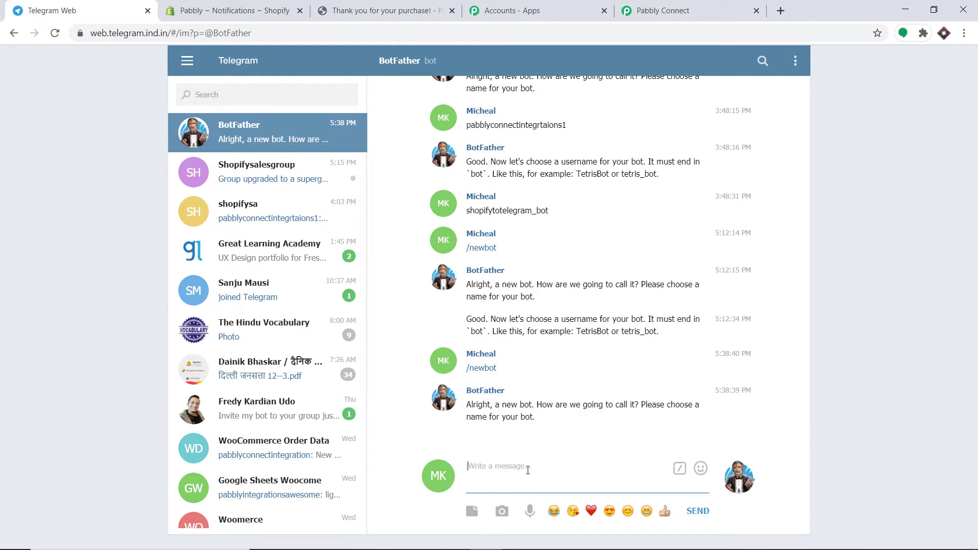
- Name the bot pabblyconnectintegration2 with username shopiytotelegram_bot and receive its token
text(pabblyconnectintegration2)
key(Return)
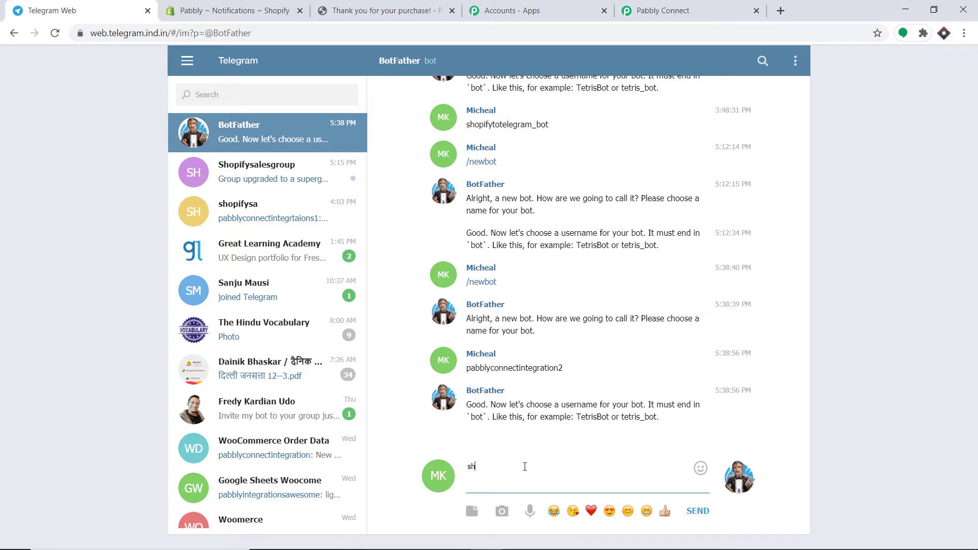
text(opiytotelegram_bot)
key(Return)
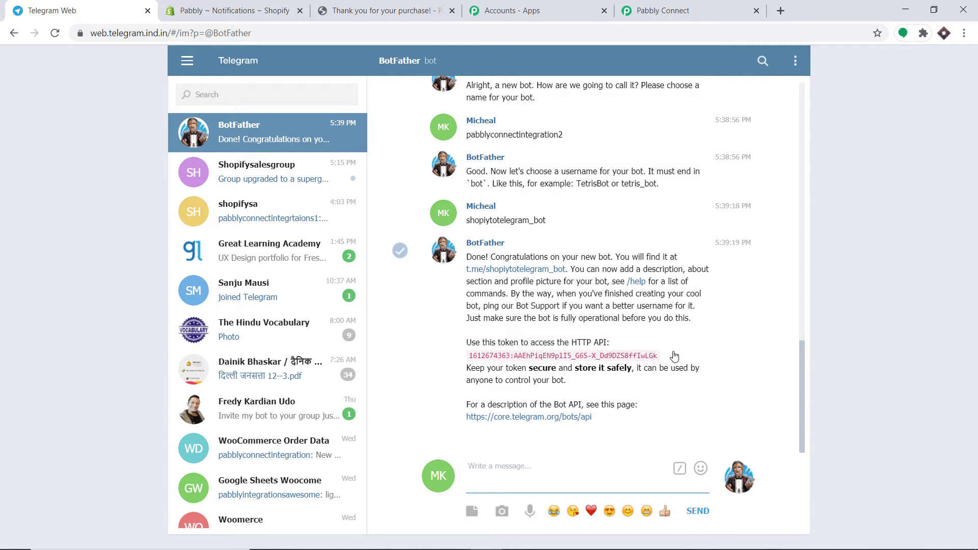
- Copy the new bot's API token into Pabbly's Token field and save the connection
drag(659, 358, 473, 359)
right_click(470, 356)
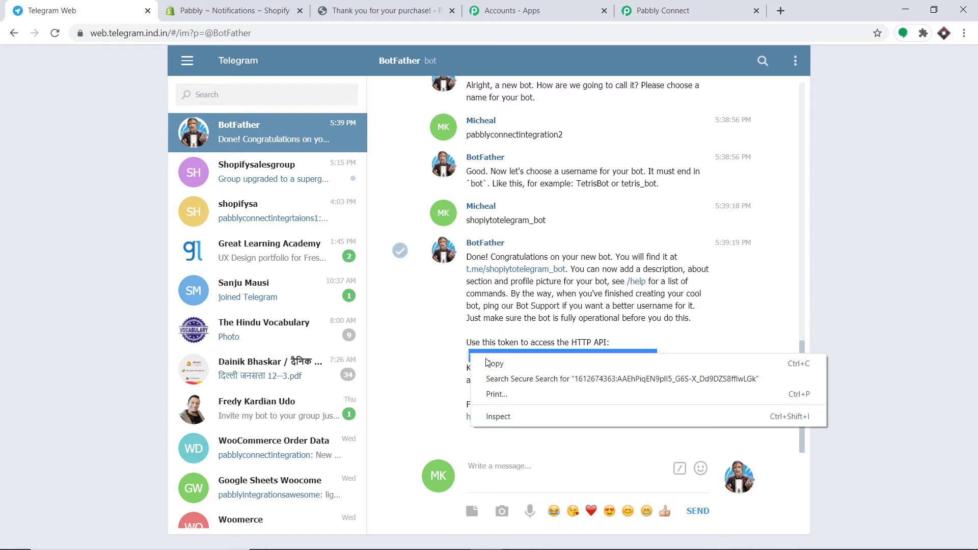
click(487, 363)
click(650, 5)
right_click(463, 245)
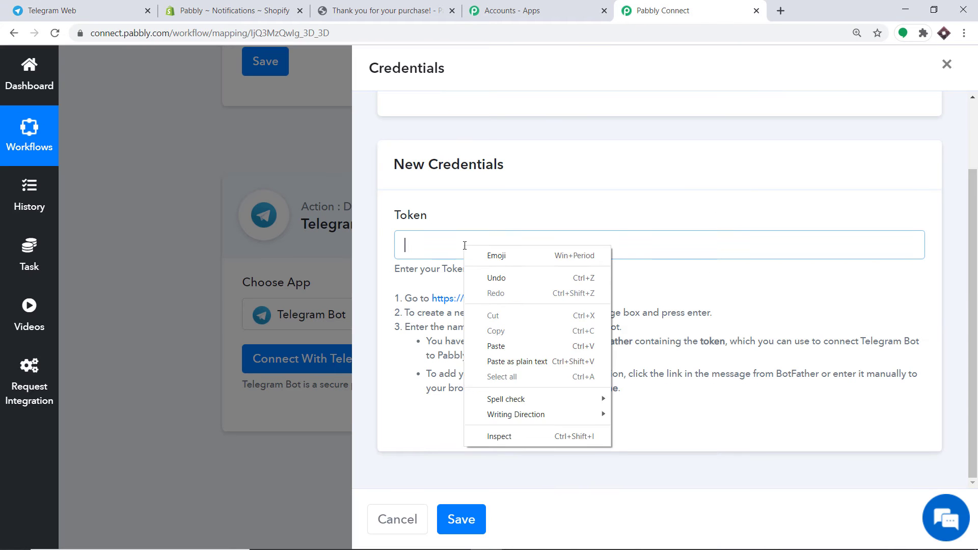
click(511, 347)
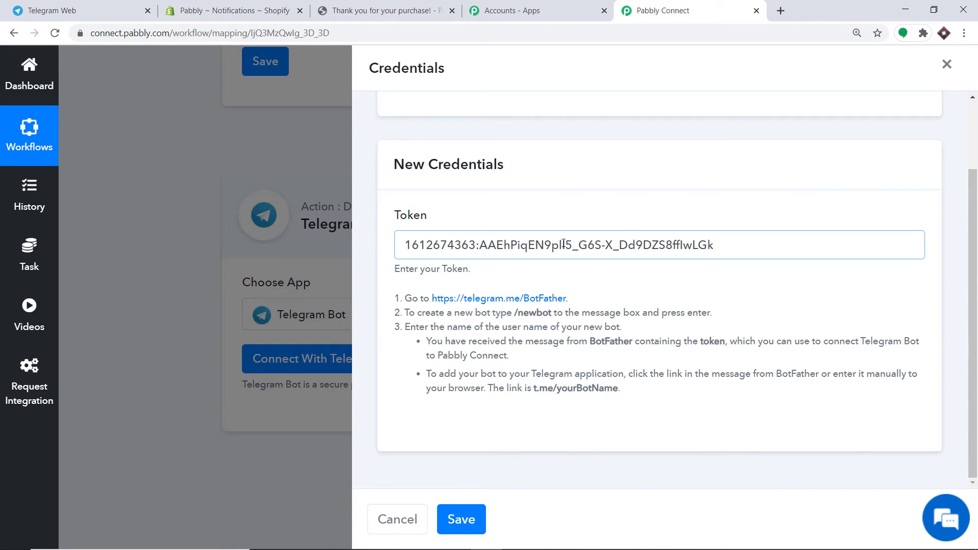
click(482, 522)
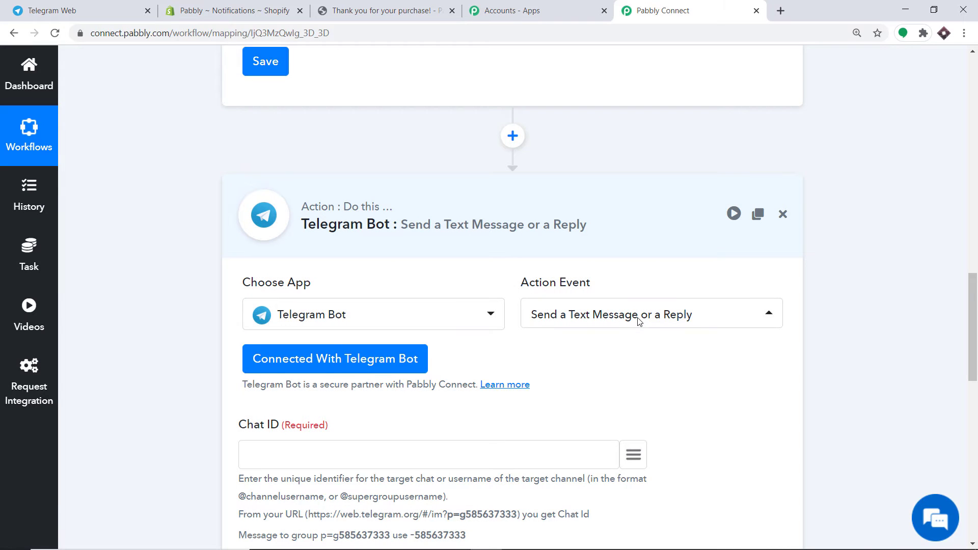
scroll(640, 321, down, 10)
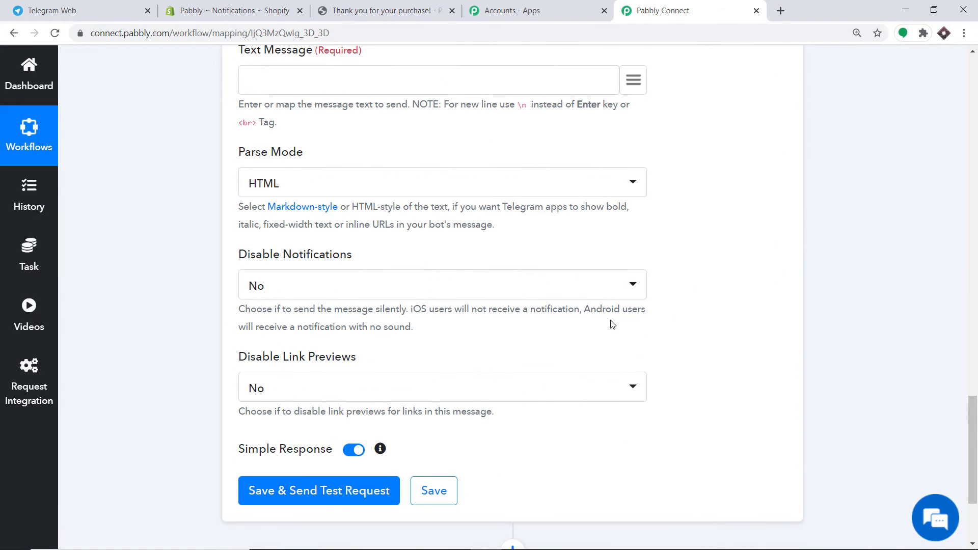
scroll(613, 325, up, 8)
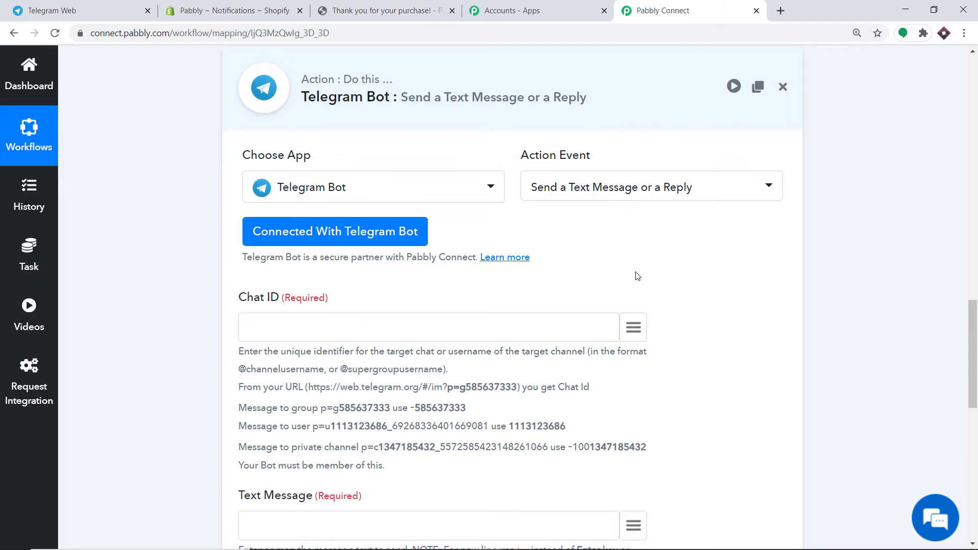
scroll(484, 252, down, 2)
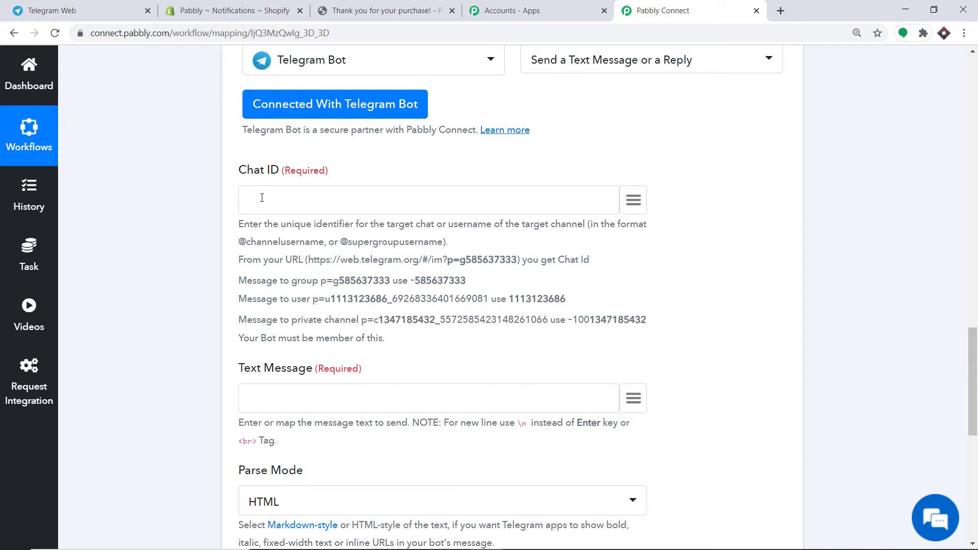
- Start a new Telegram group with the pabblyconnectintegration2 bot as its member
click(91, 10)
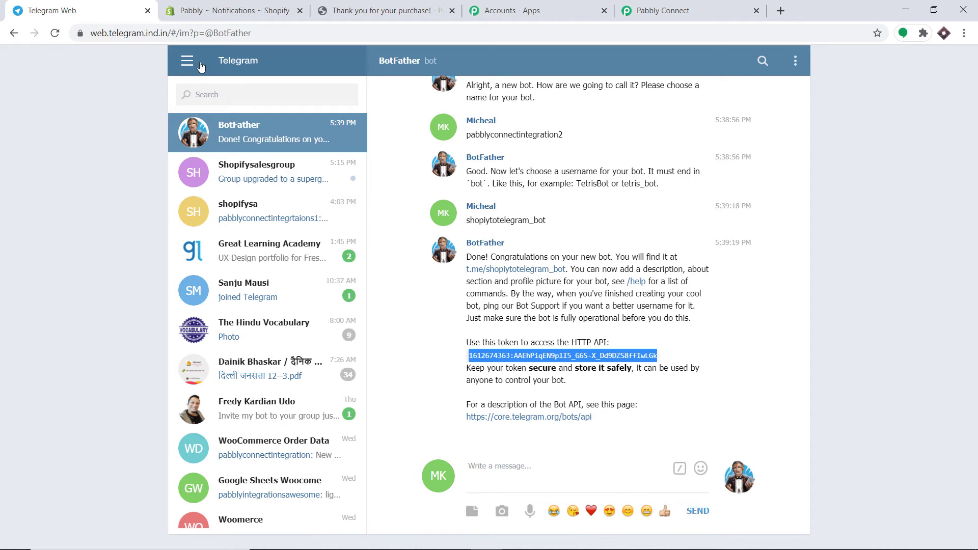
click(187, 63)
click(214, 98)
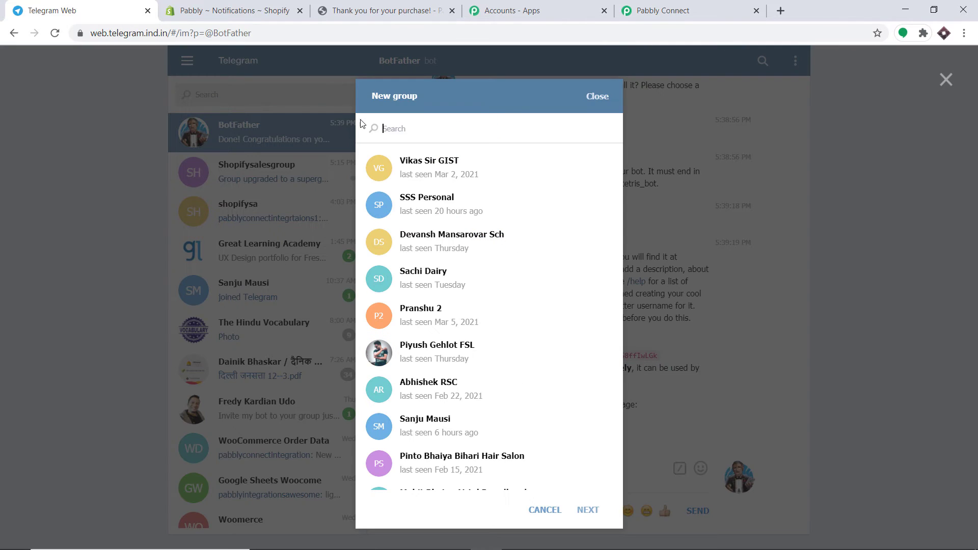
text(pab)
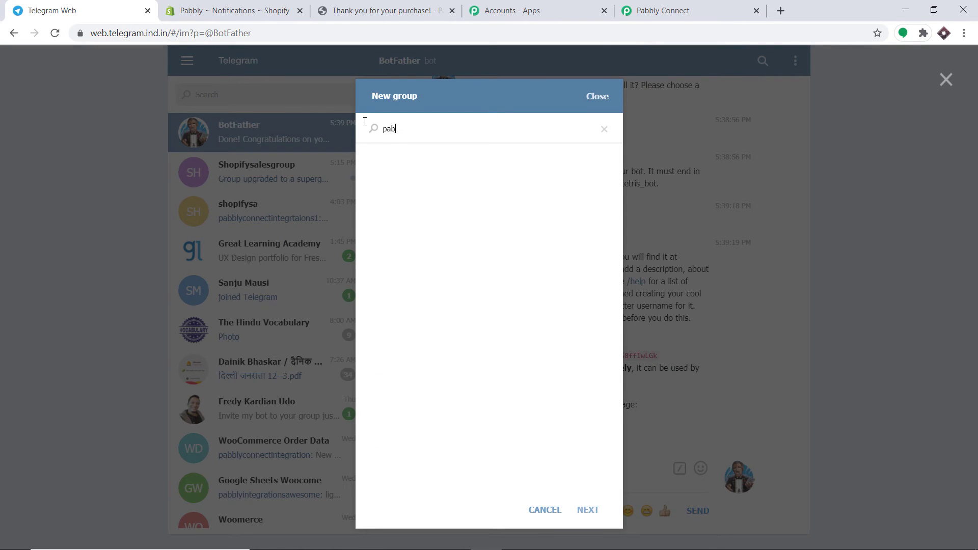
text(blyconnectintegrations2)
key(BackSpace)
key(BackSpace)
click(480, 172)
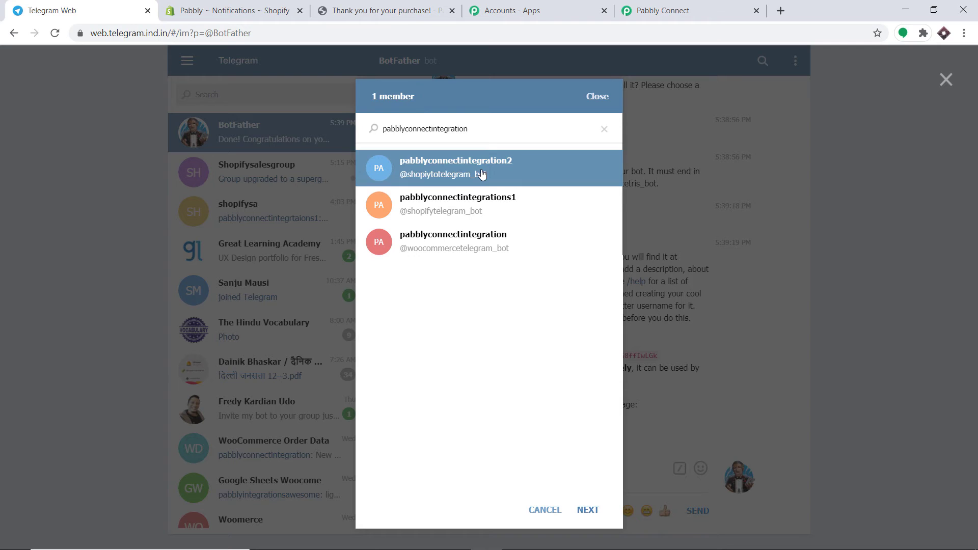
click(588, 511)
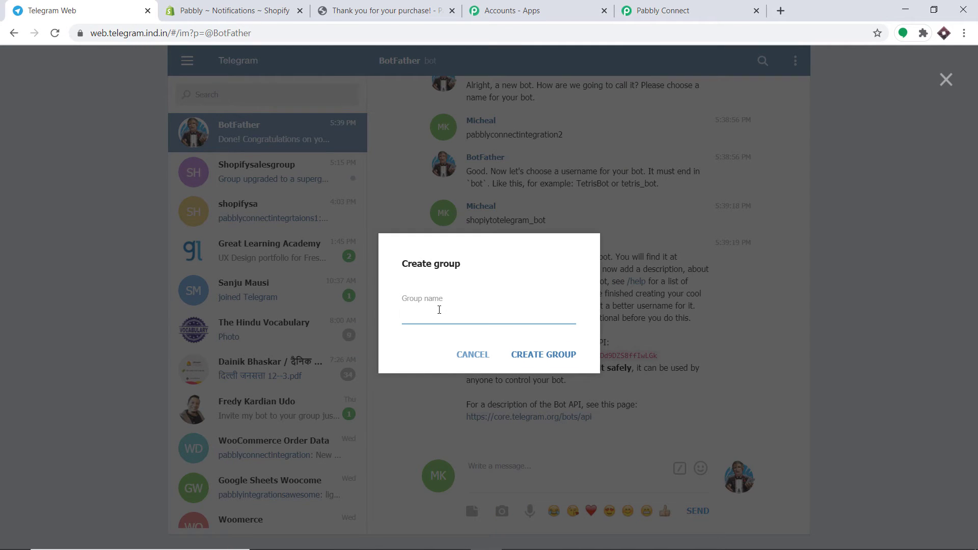
- Name the group Shopifygroupsales and create it
text(Shopifygroupsales)
double_click(470, 312)
click(545, 354)
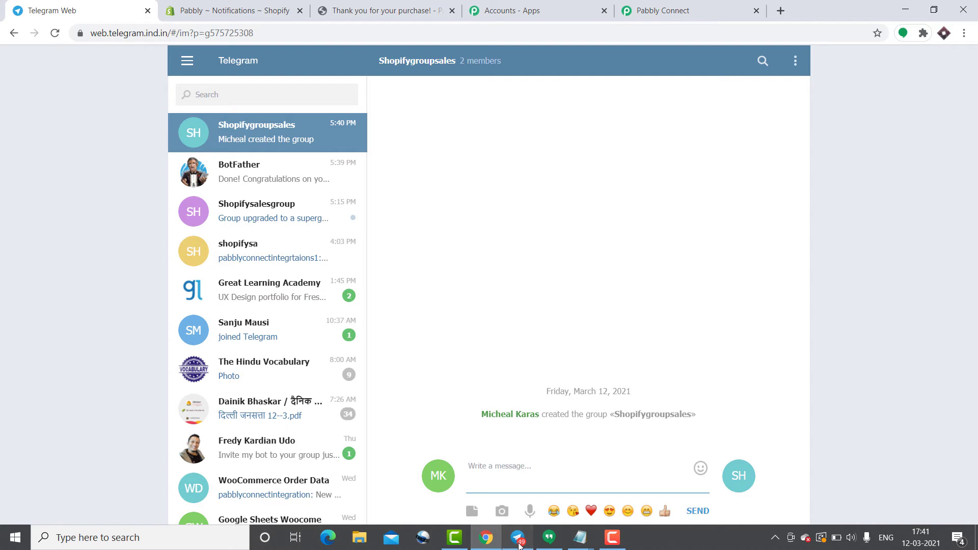
- In Telegram Desktop, promote the pabblyconnectintegration2 bot to Shopifygroupsales admin with title 'admin'
click(519, 546)
click(133, 67)
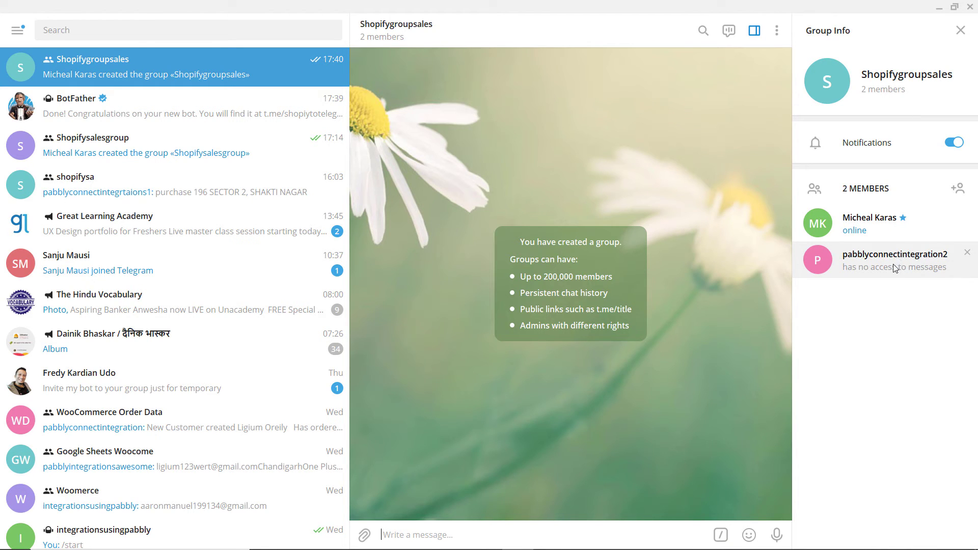
right_click(859, 258)
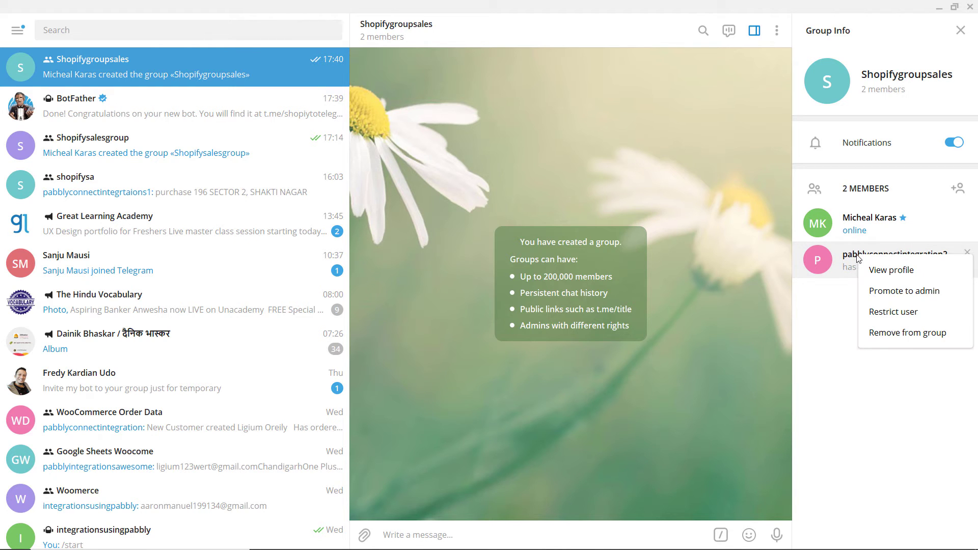
click(889, 296)
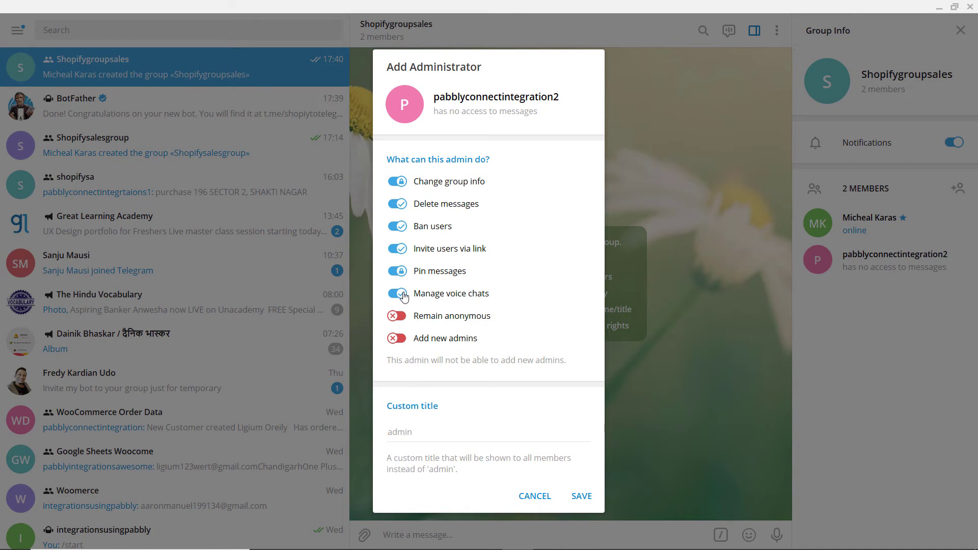
click(410, 434)
text(admin)
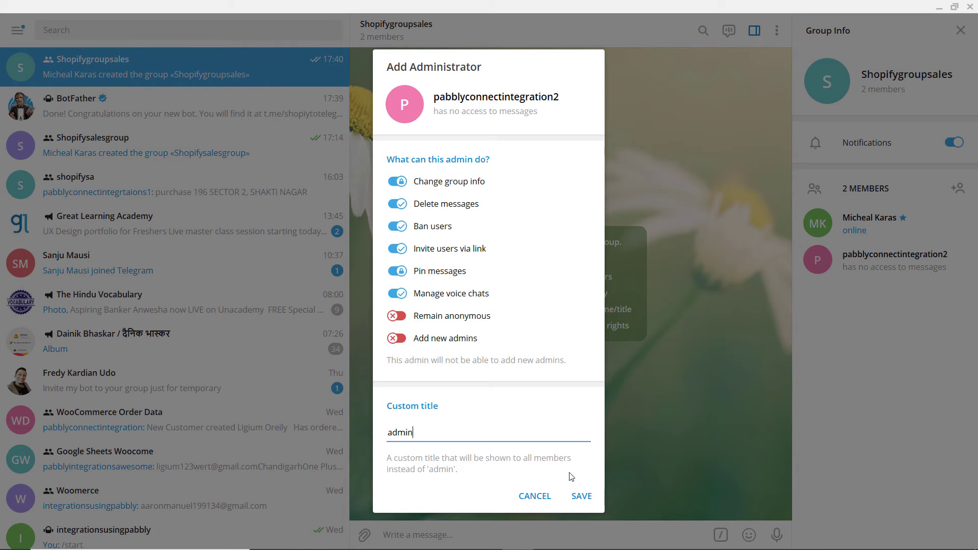
click(582, 496)
- Check the bot's admin options, then minimize Telegram Desktop
right_click(780, 266)
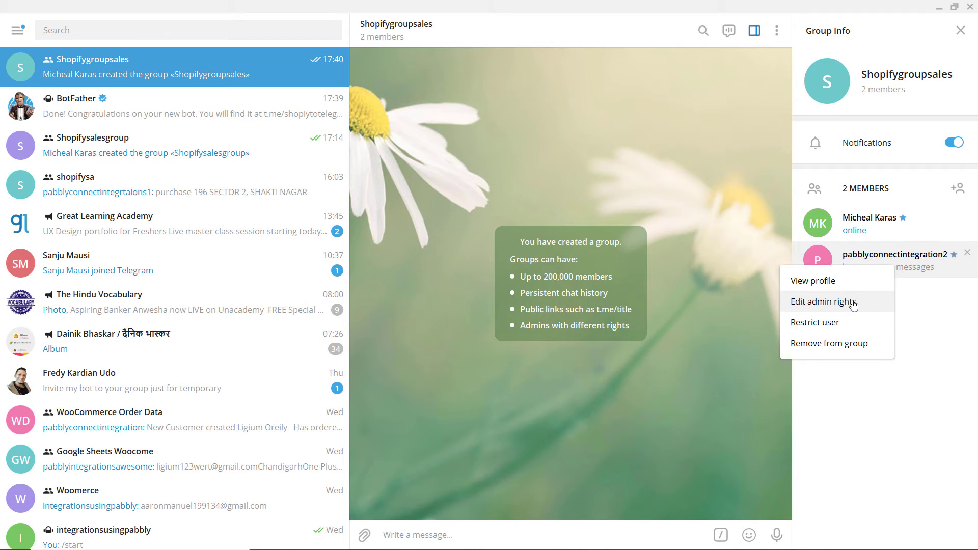
click(936, 10)
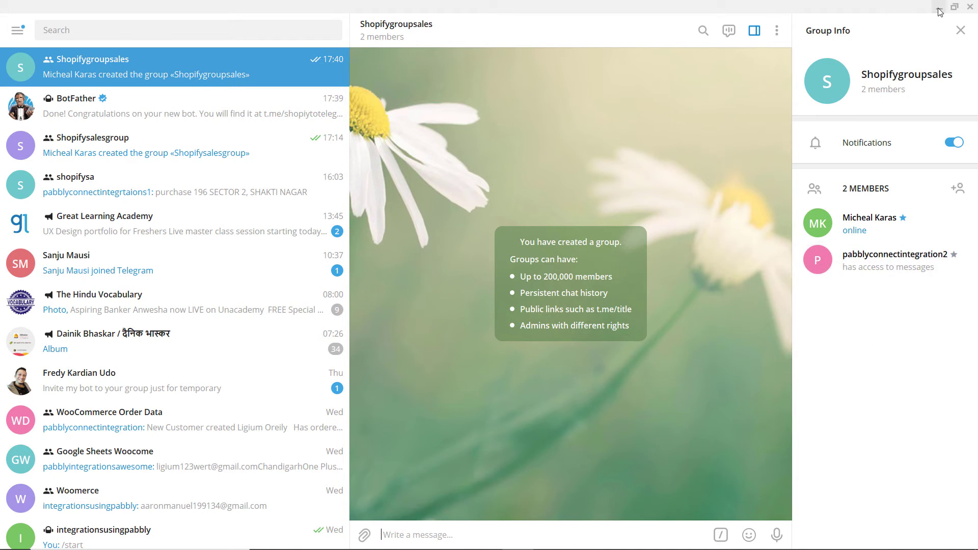
click(939, 9)
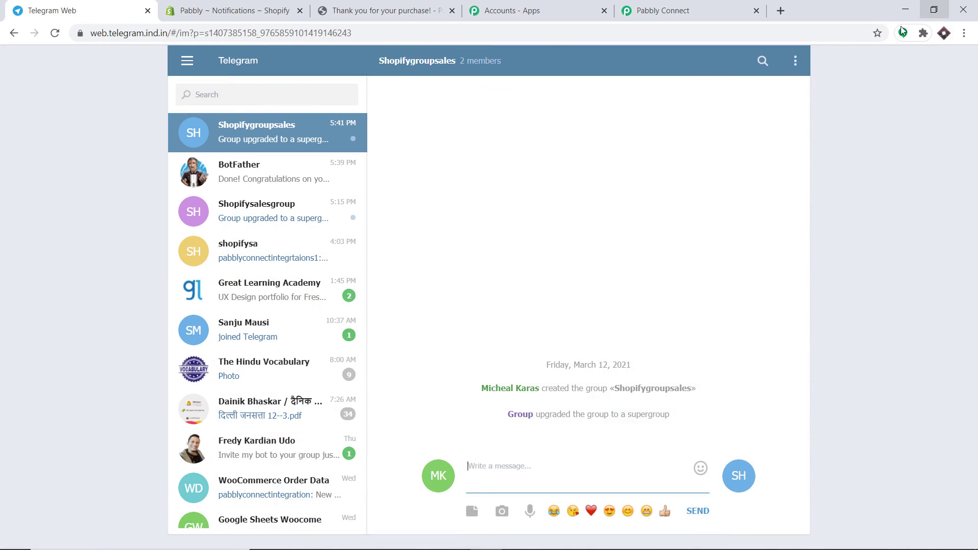
- Invite a contact into Shopifygroupsales from the group info, then reload Telegram Web
right_click(494, 68)
click(494, 68)
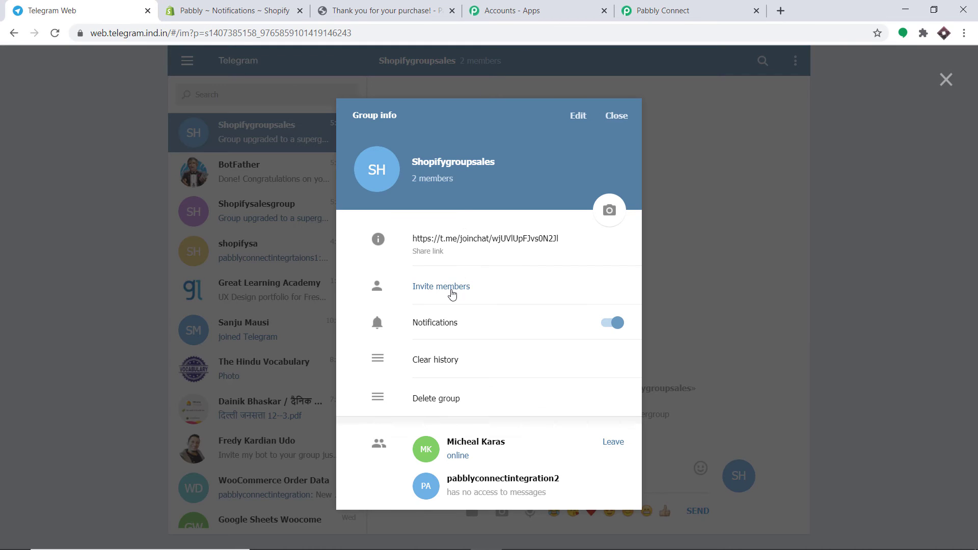
click(451, 292)
text(su)
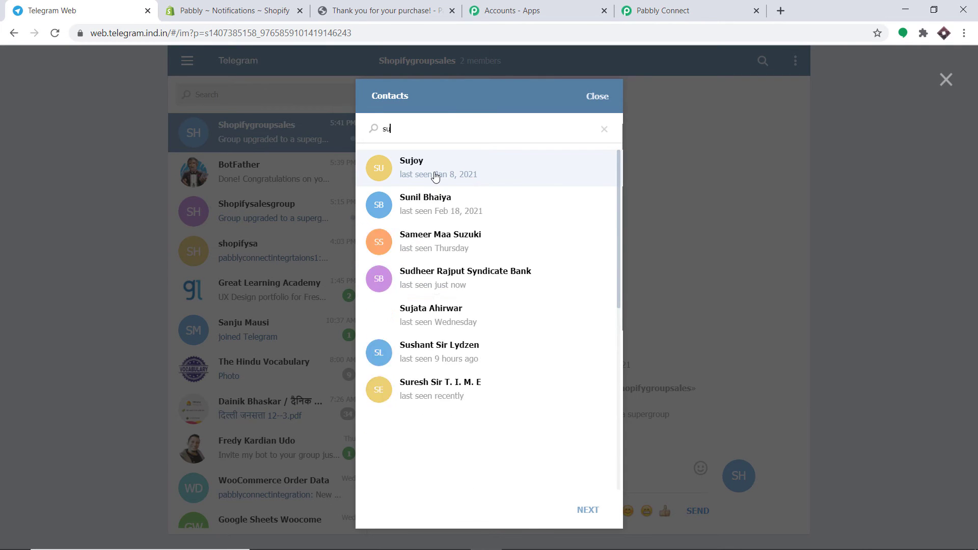
text(jat)
click(436, 164)
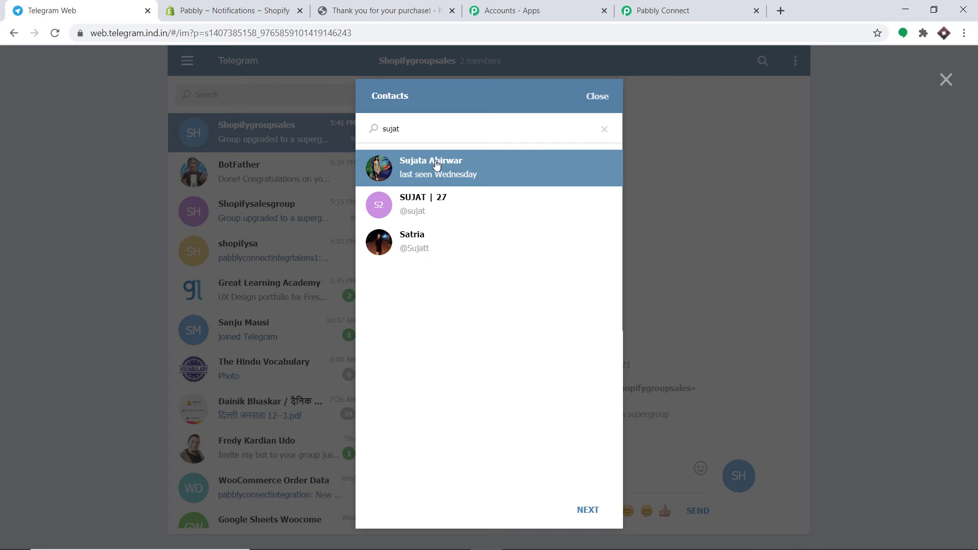
click(590, 512)
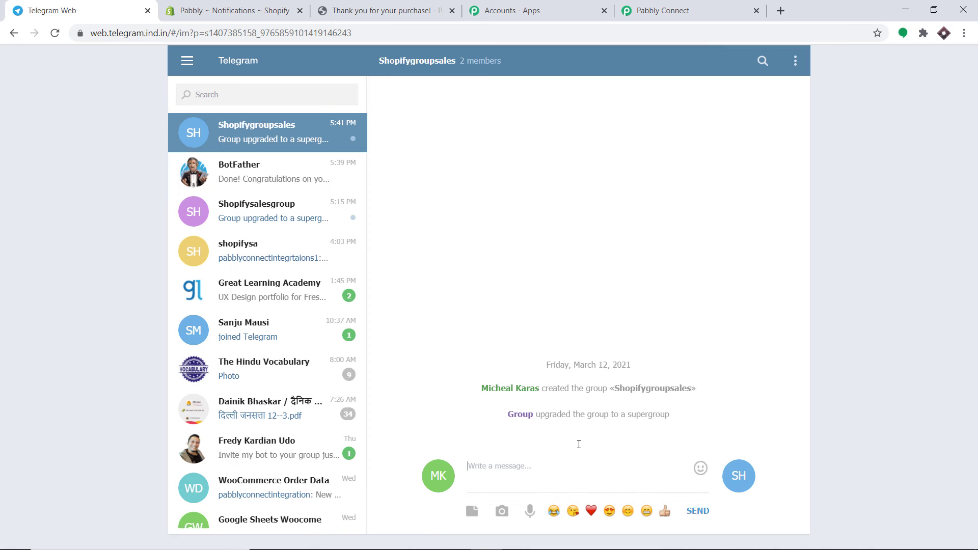
click(53, 34)
- Copy the Shopifygroupsales group id from the Telegram Web address bar
click(253, 33)
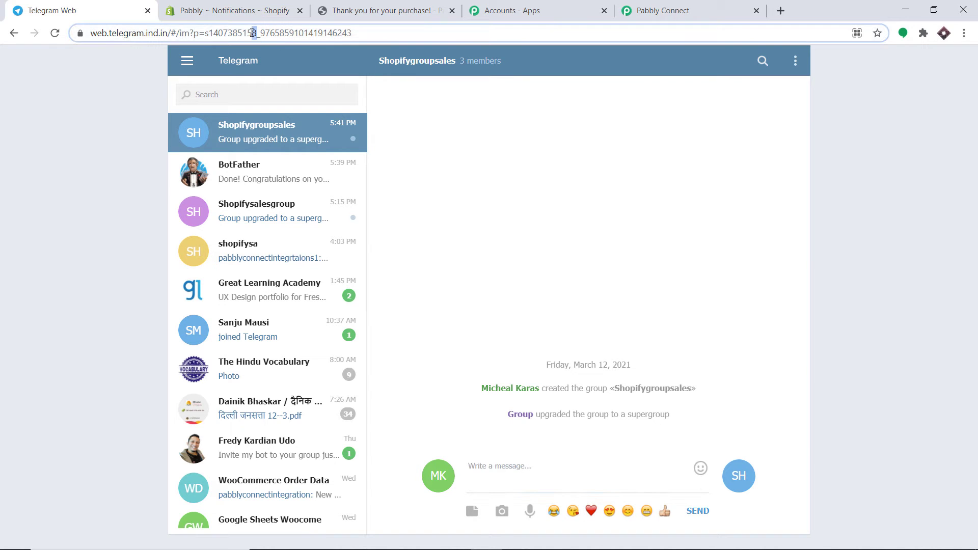
drag(254, 33, 209, 32)
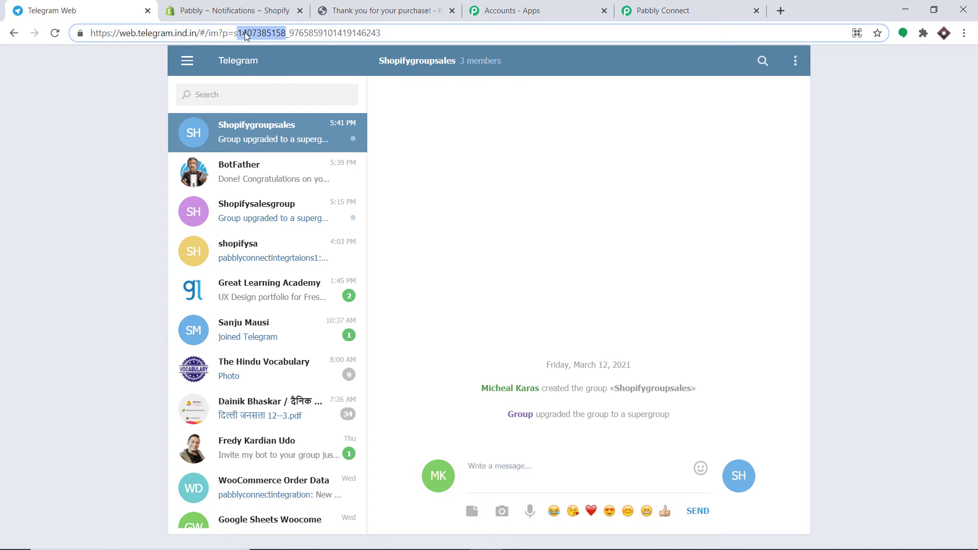
right_click(252, 32)
click(282, 97)
click(663, 10)
click(322, 211)
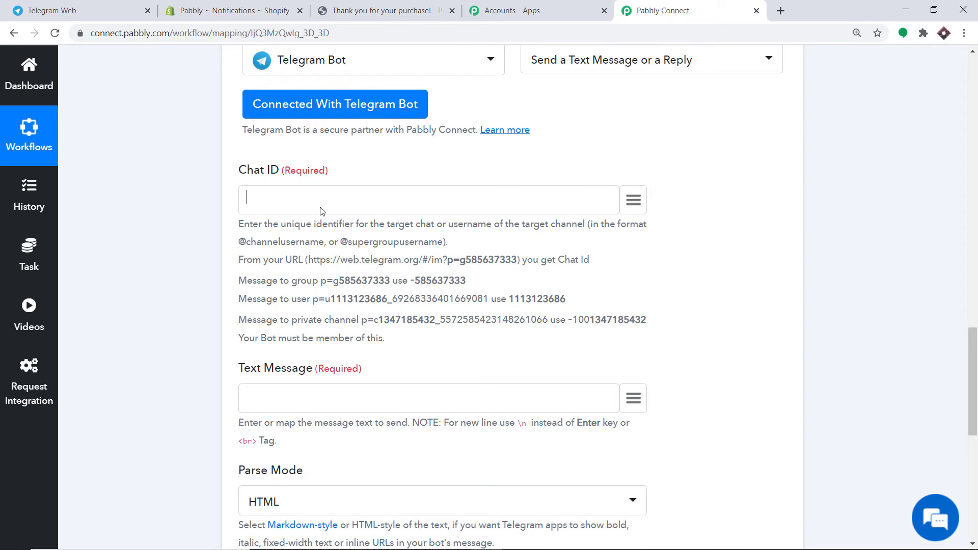
key(ctrl+v)
drag(324, 204, 239, 204)
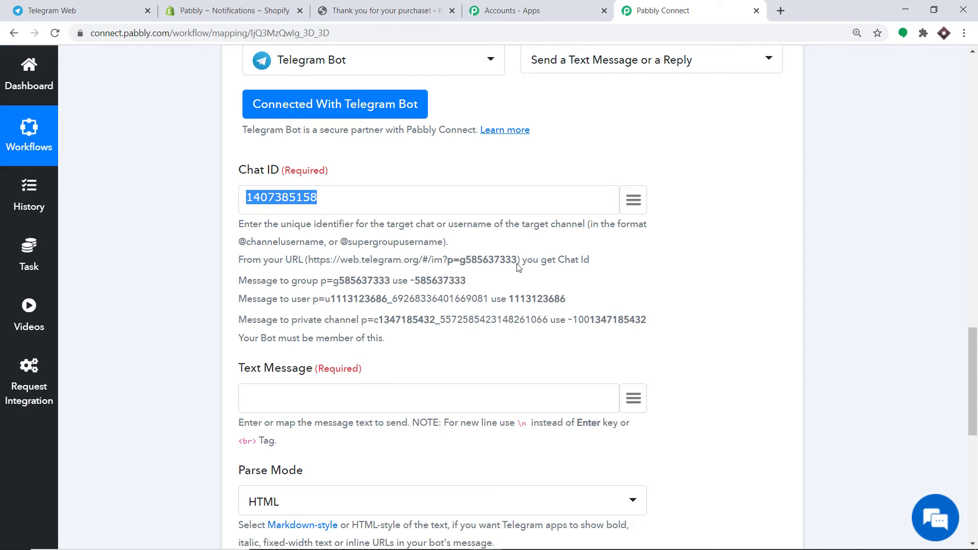
click(249, 198)
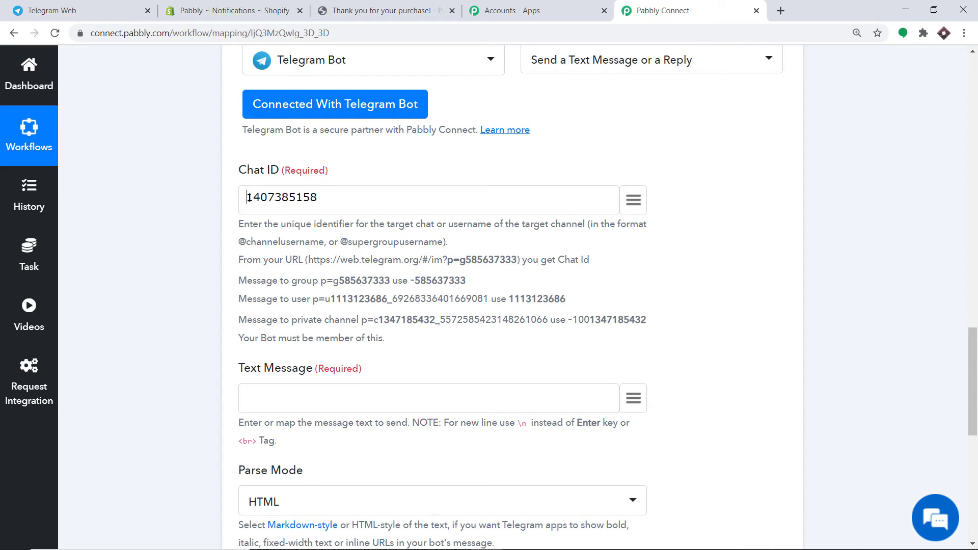
text(-100)
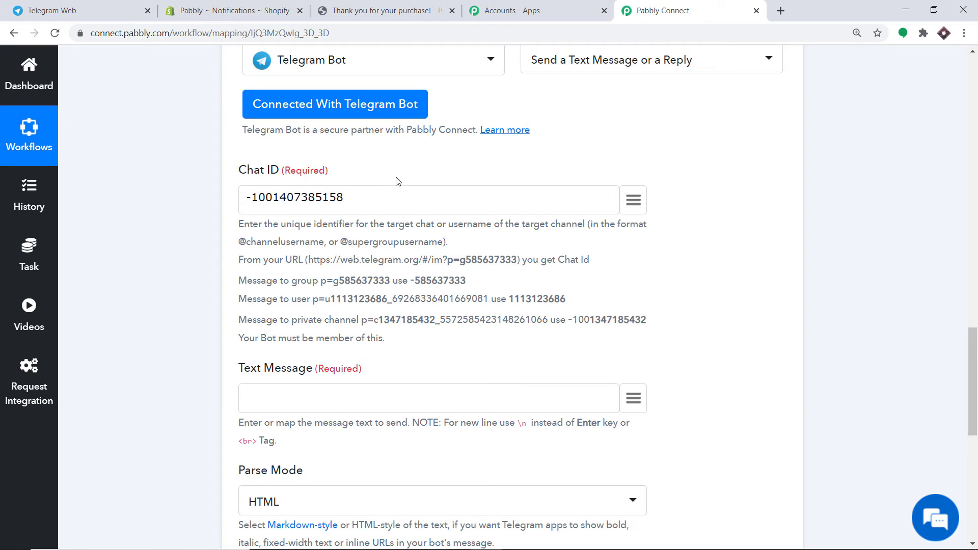
scroll(395, 203, down, 3)
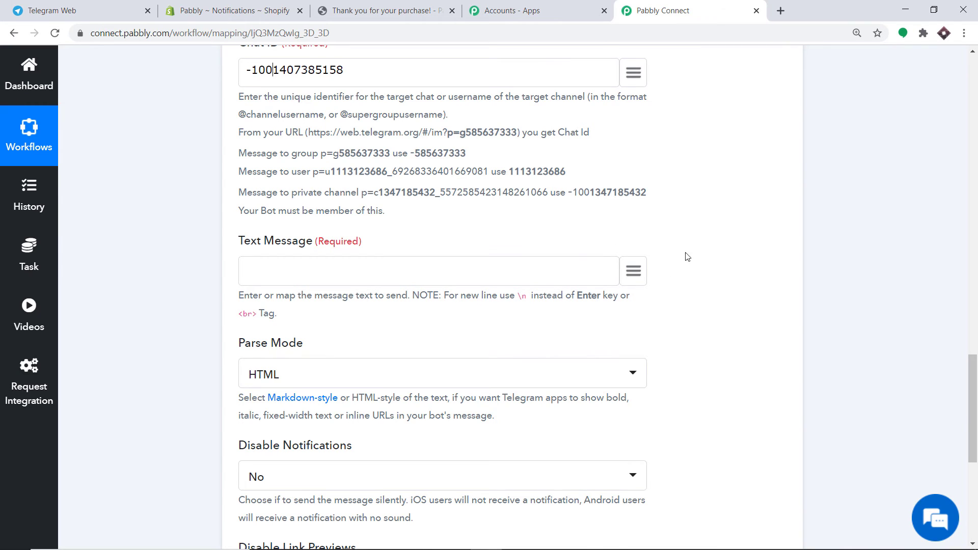
- Type 'New Order Created by' in Text Message and map the billing name after it
click(634, 272)
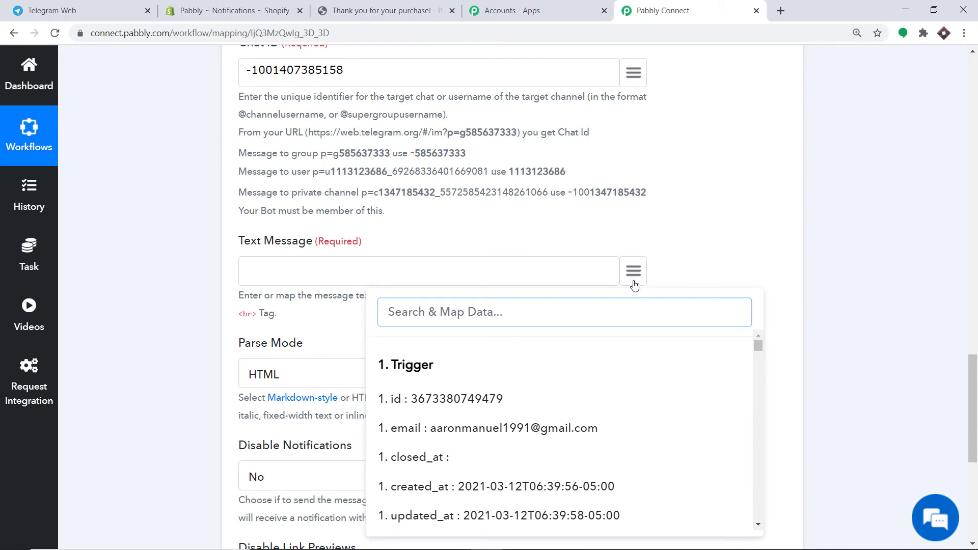
click(383, 270)
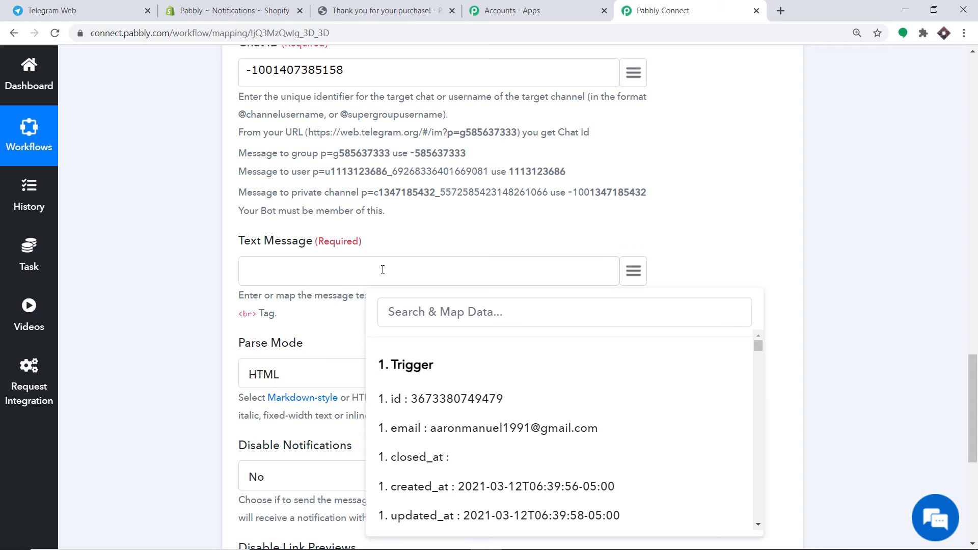
text(H)
text(ew)
text( Order Creat)
text(ed by)
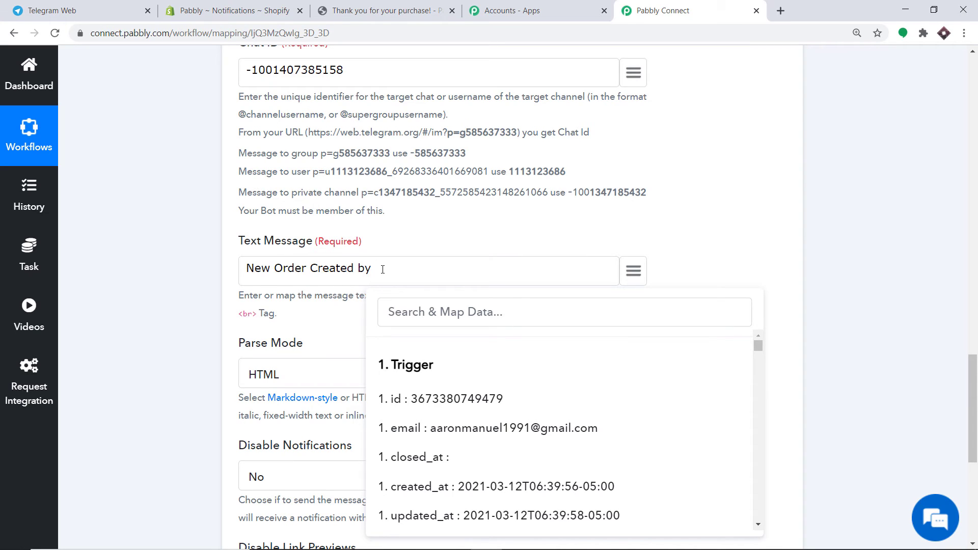
scroll(526, 366, down, 3)
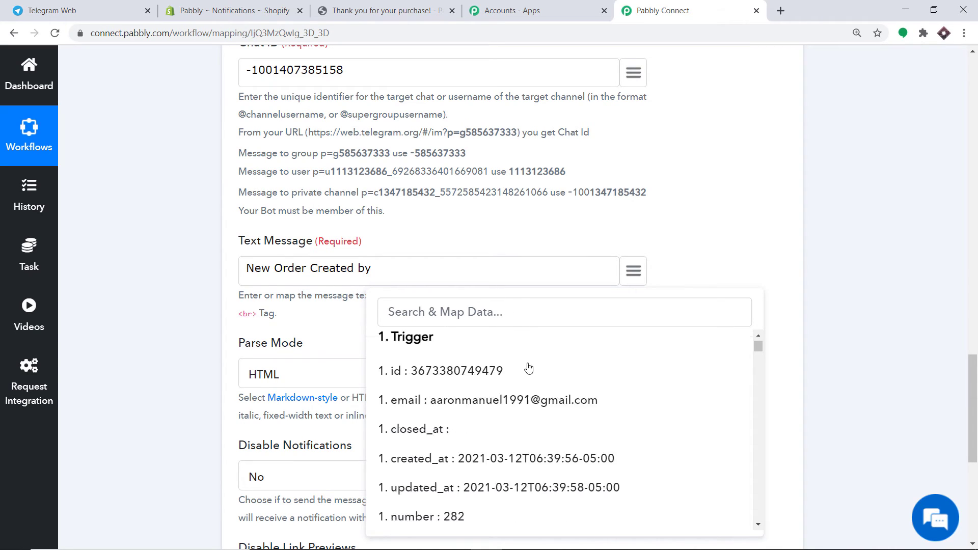
scroll(529, 368, up, 1)
scroll(529, 368, down, 2)
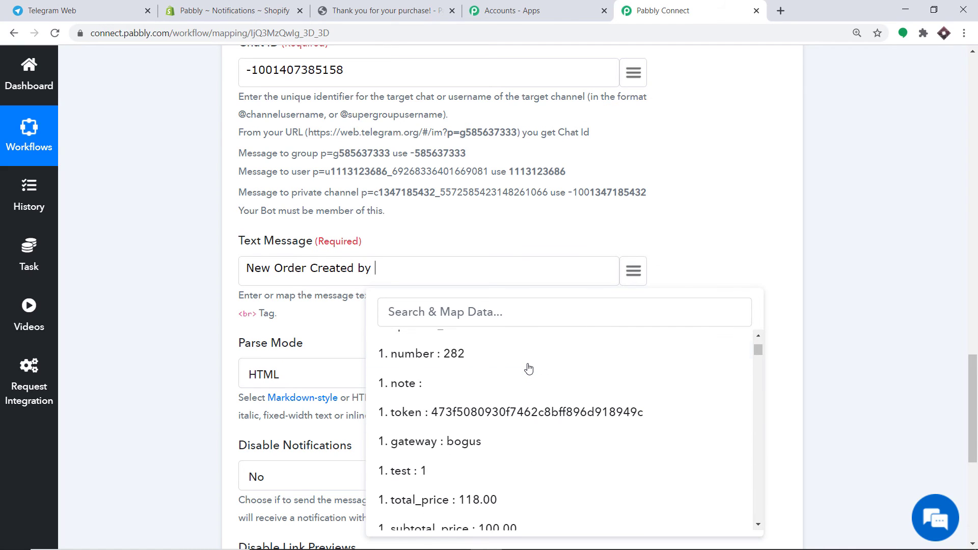
text(y aa)
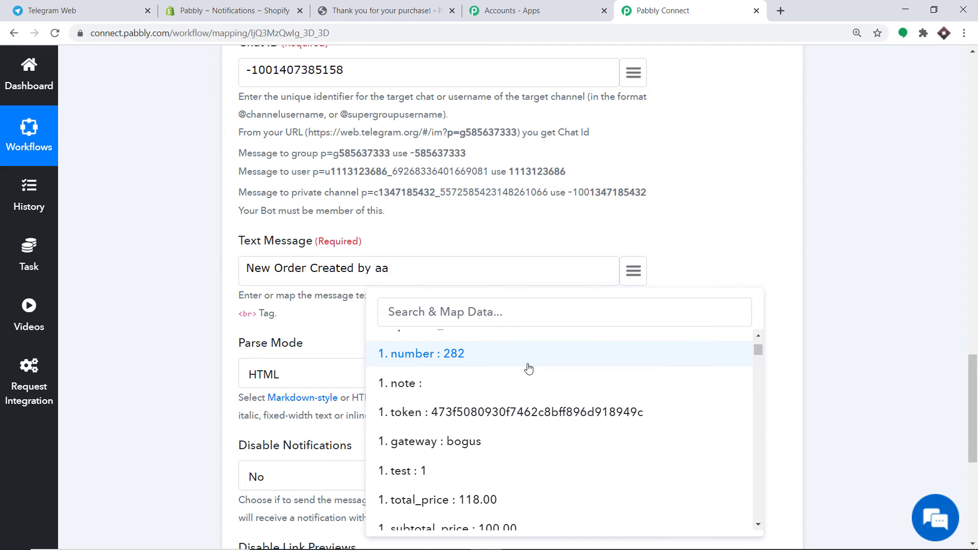
click(485, 303)
text(aar)
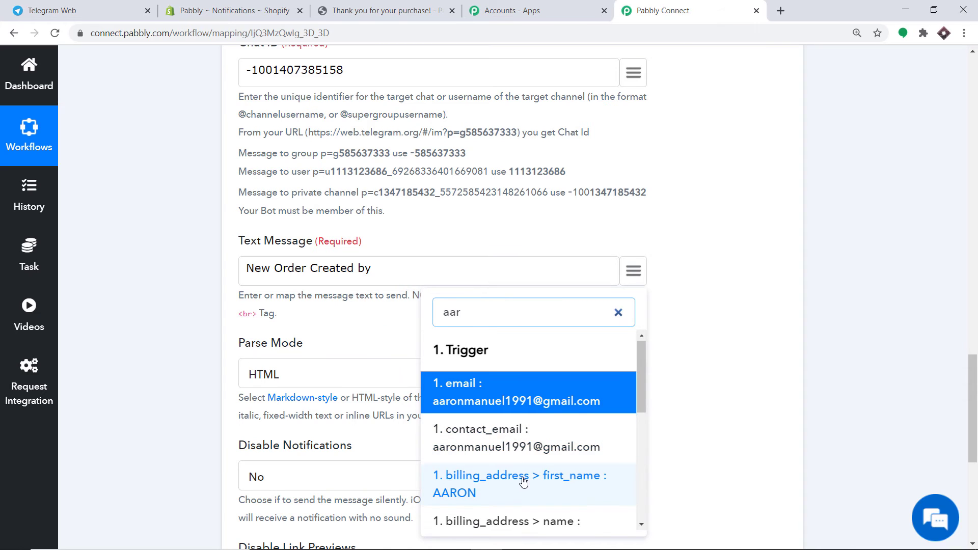
scroll(503, 467, down, 2)
click(501, 405)
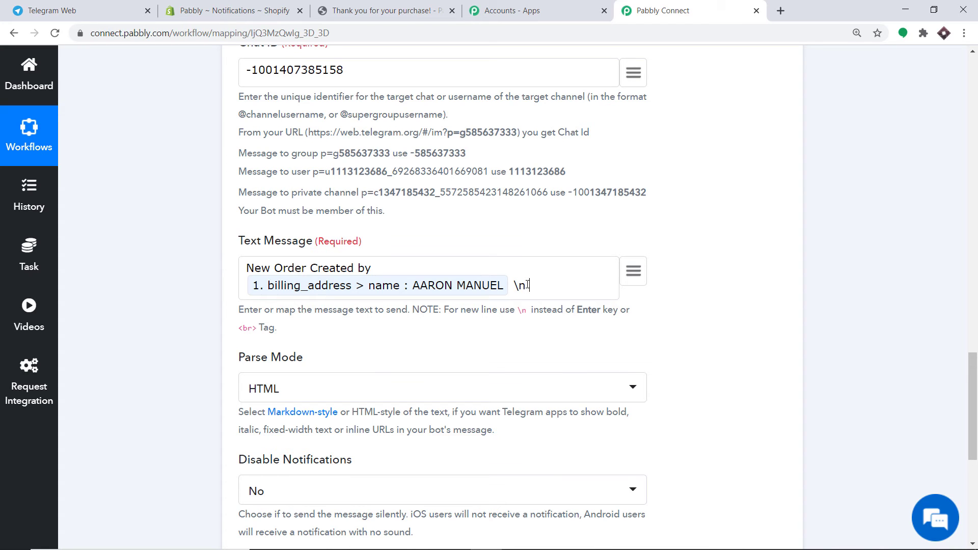
- Map the customer's email into the message
click(634, 270)
scroll(615, 359, down, 2)
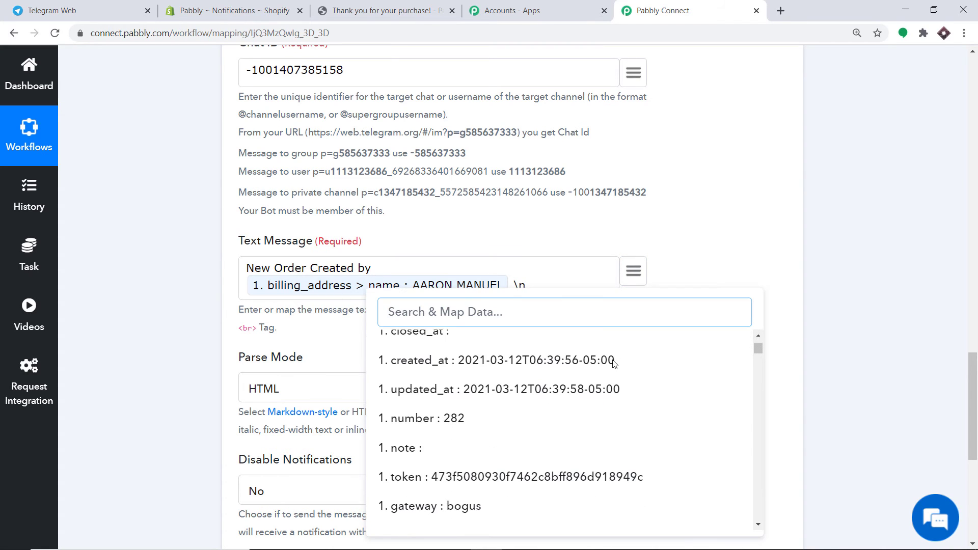
scroll(529, 387, up, 3)
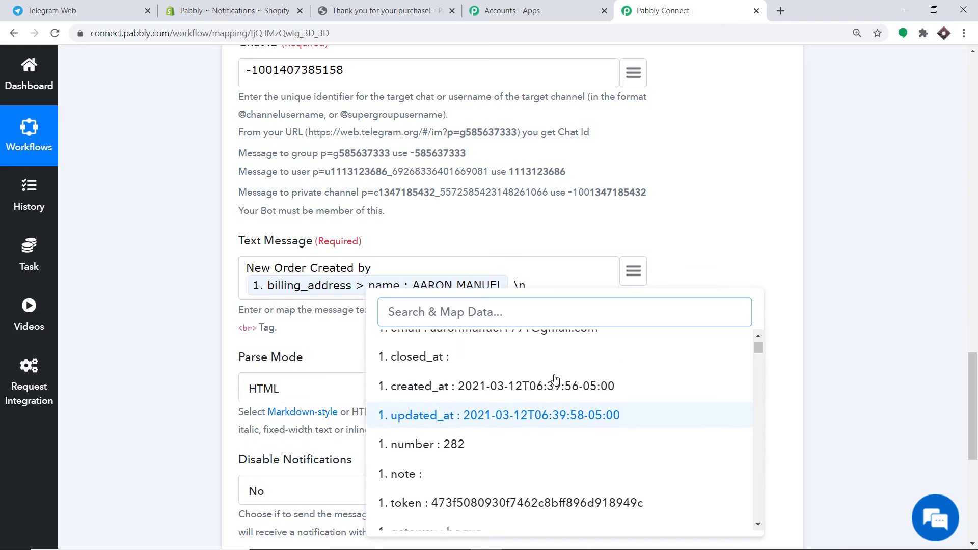
click(528, 430)
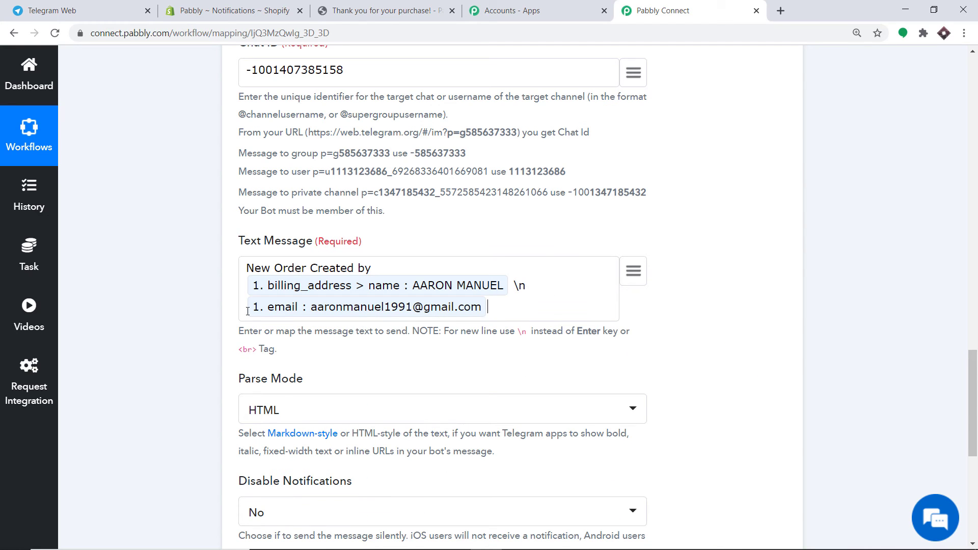
text(email:)
- Map the billing address1 into the message, followed by a \n line break
click(637, 271)
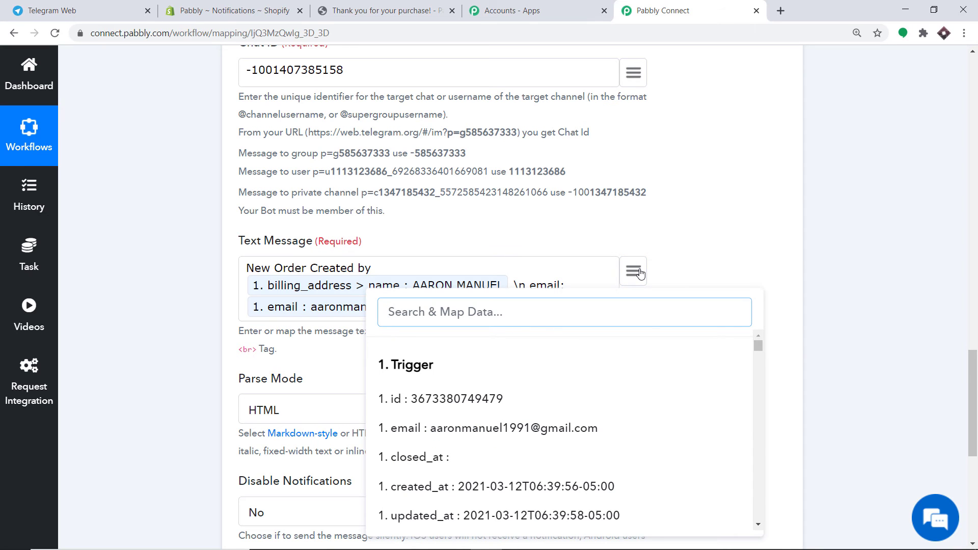
scroll(647, 401, down, 5)
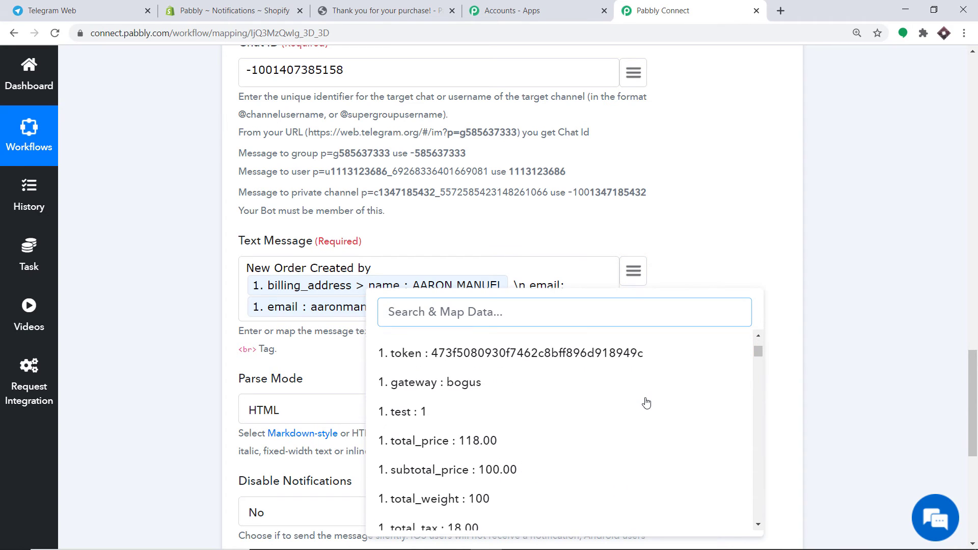
text(addre)
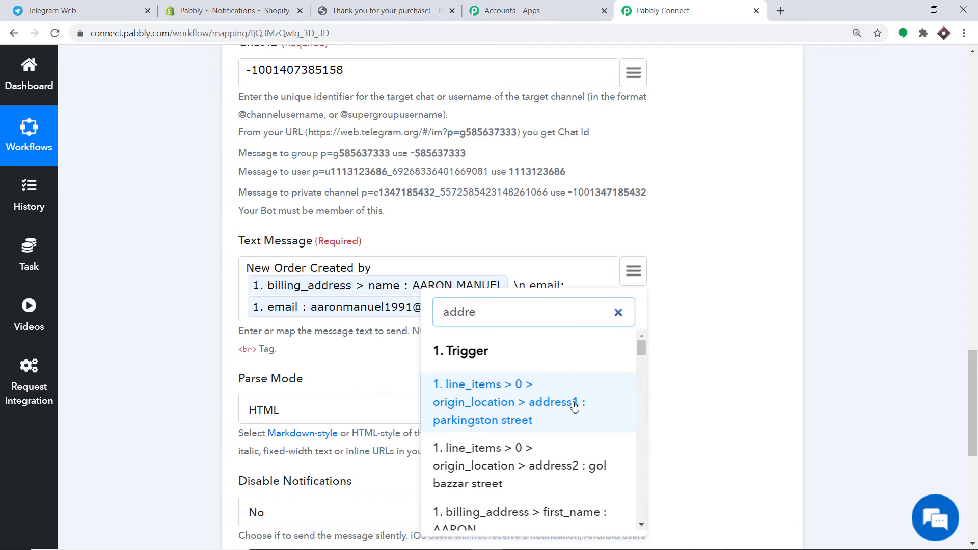
scroll(572, 408, down, 2)
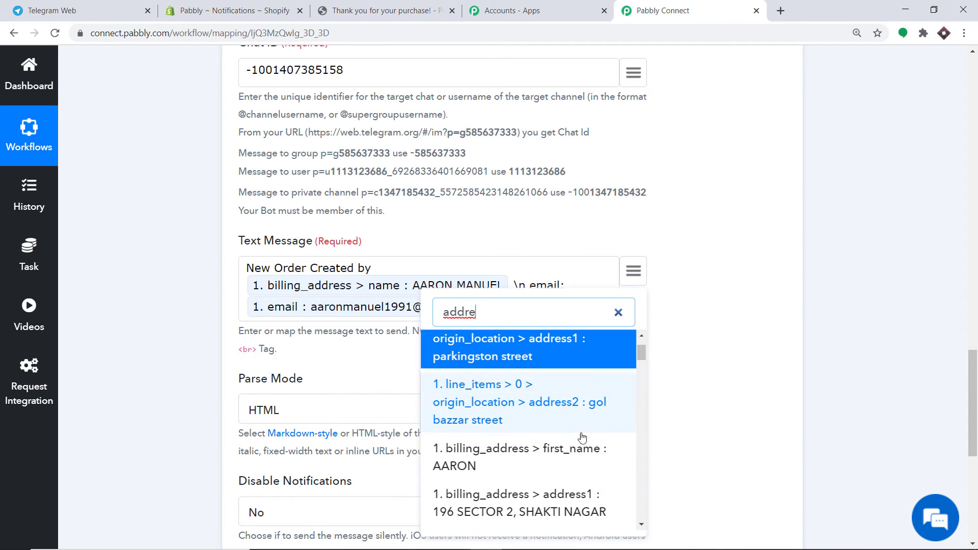
scroll(567, 422, down, 1)
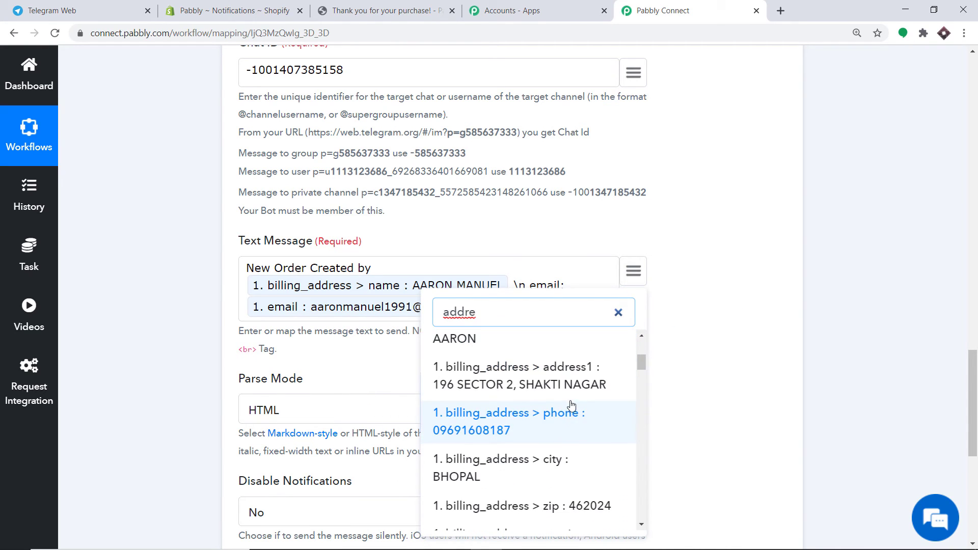
click(506, 380)
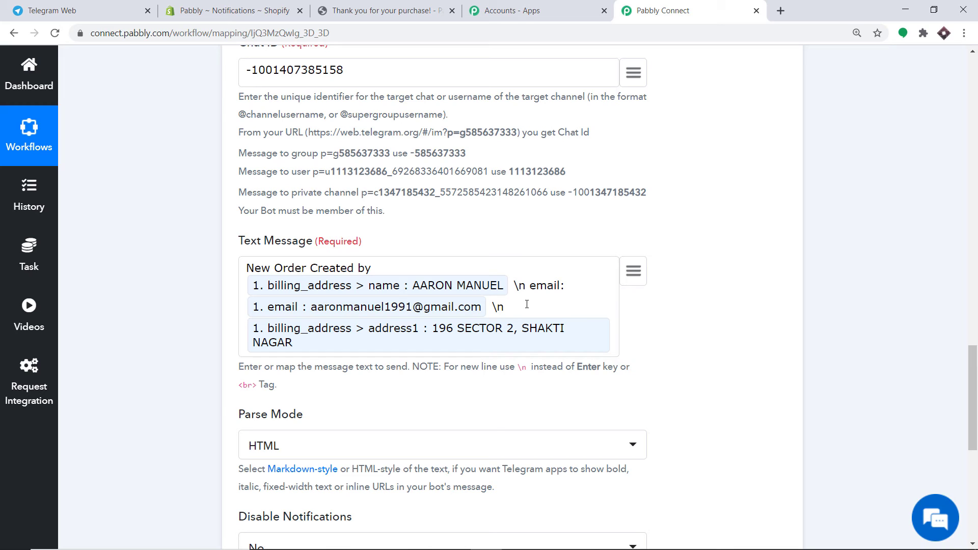
text(ddre)
text(\n)
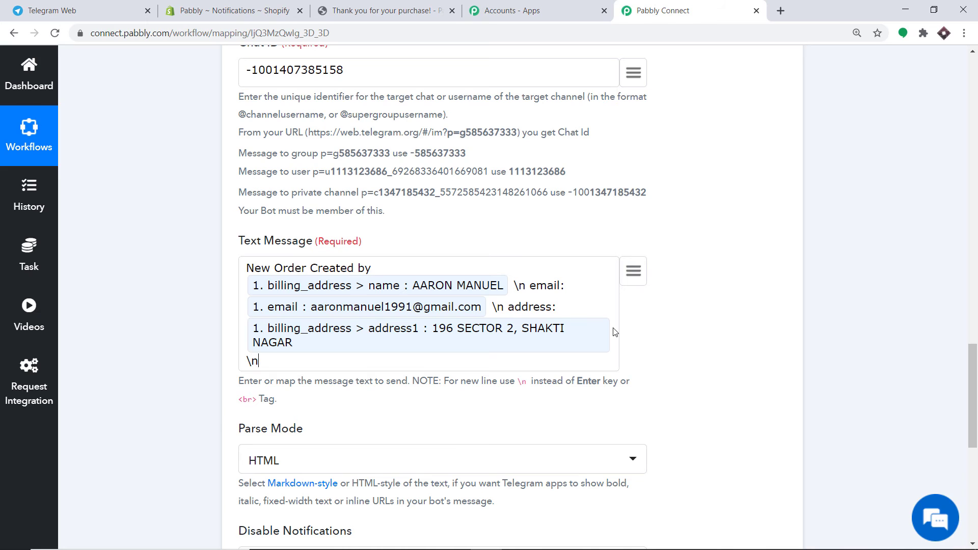
- Map the line item product title (Gara T-Shirt) at the end of the message
click(633, 270)
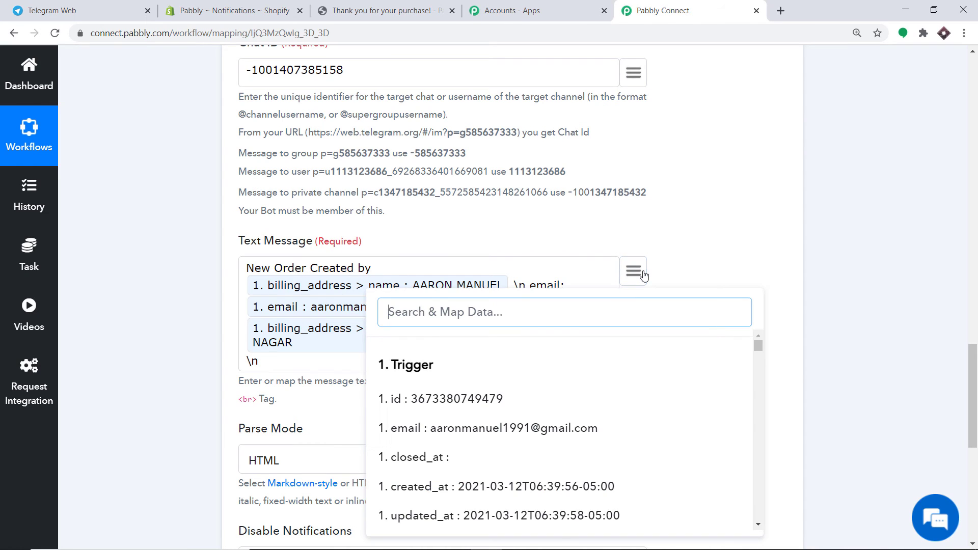
click(280, 362)
text(or)
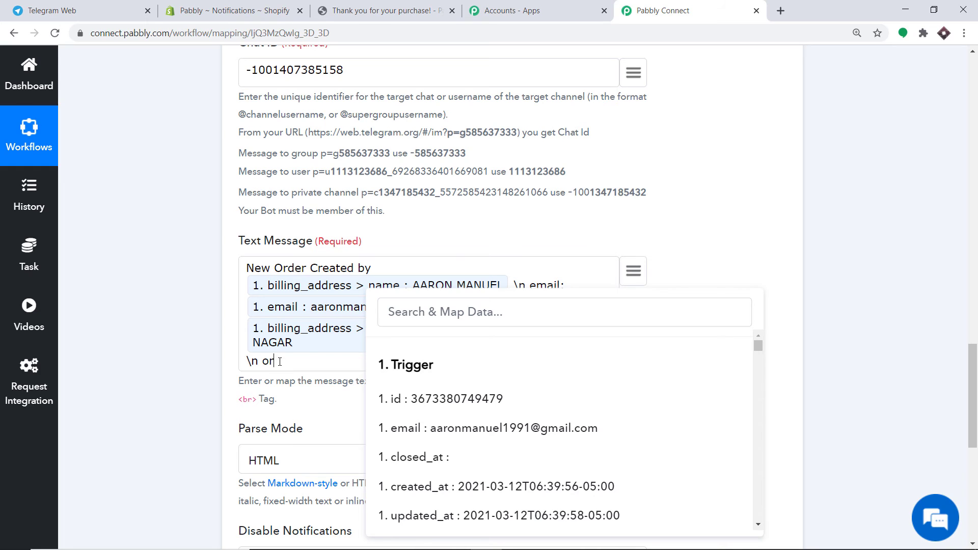
text(der)
click(491, 325)
text(gaara)
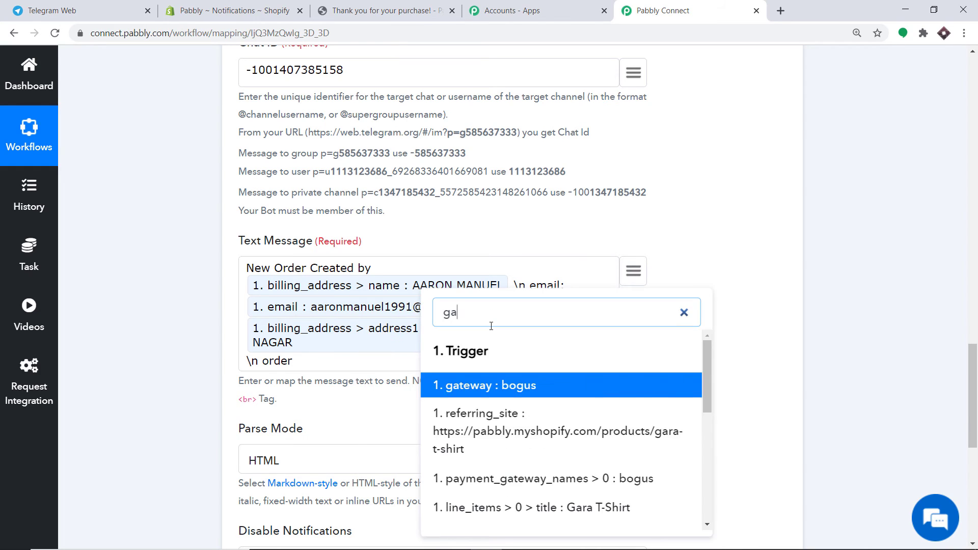
key(BackSpace)
key(BackSpace)
key(BackSpace)
click(525, 508)
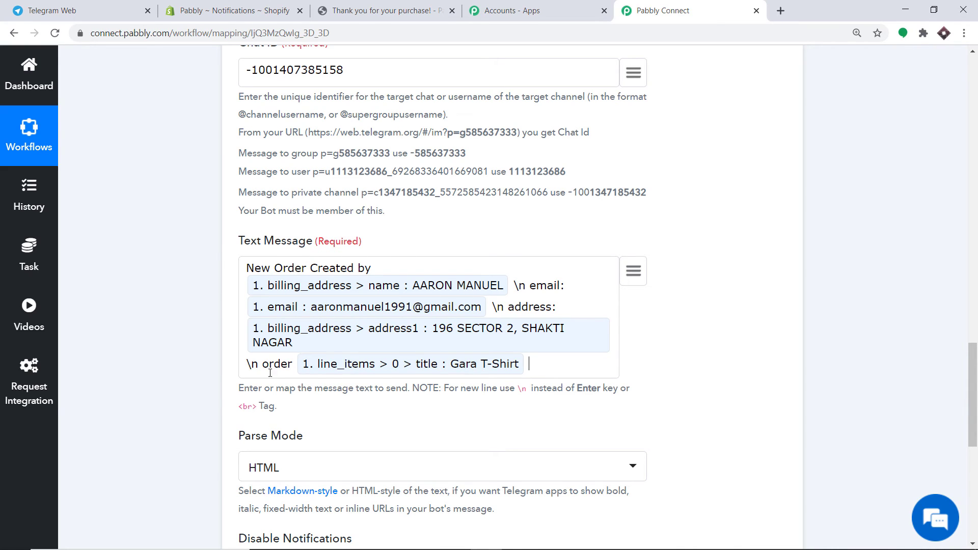
- Save the Telegram Bot step and send a test request, reviewing the response
scroll(517, 358, down, 1)
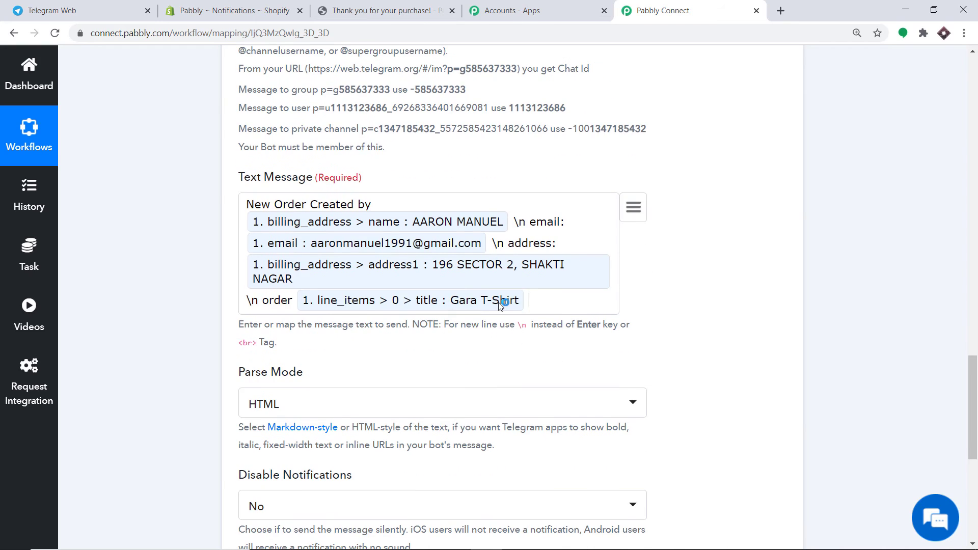
scroll(500, 304, down, 2)
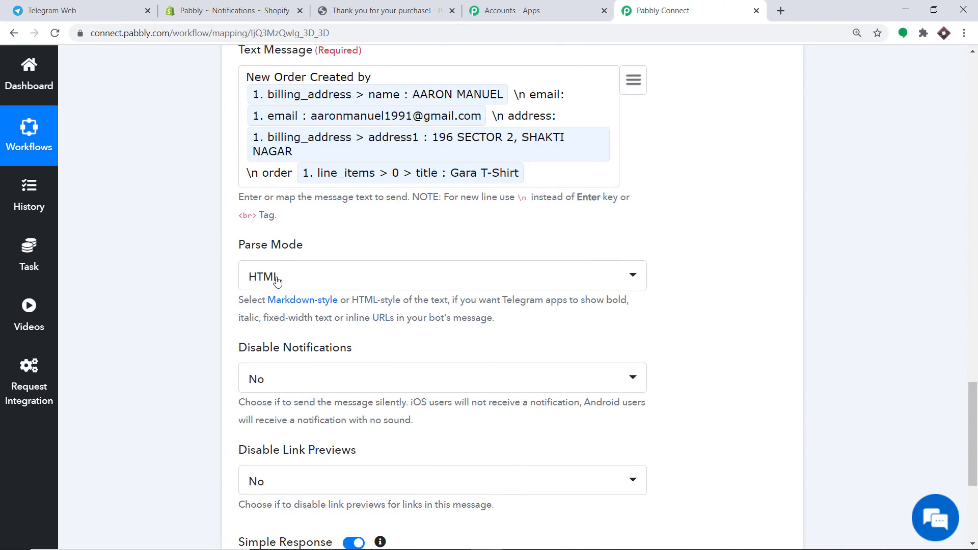
scroll(277, 281, down, 1)
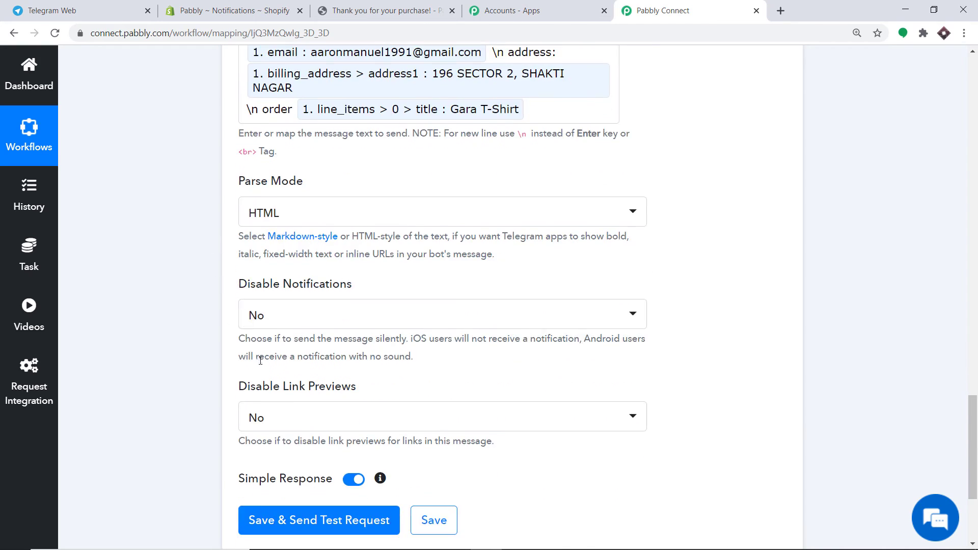
scroll(229, 433, down, 2)
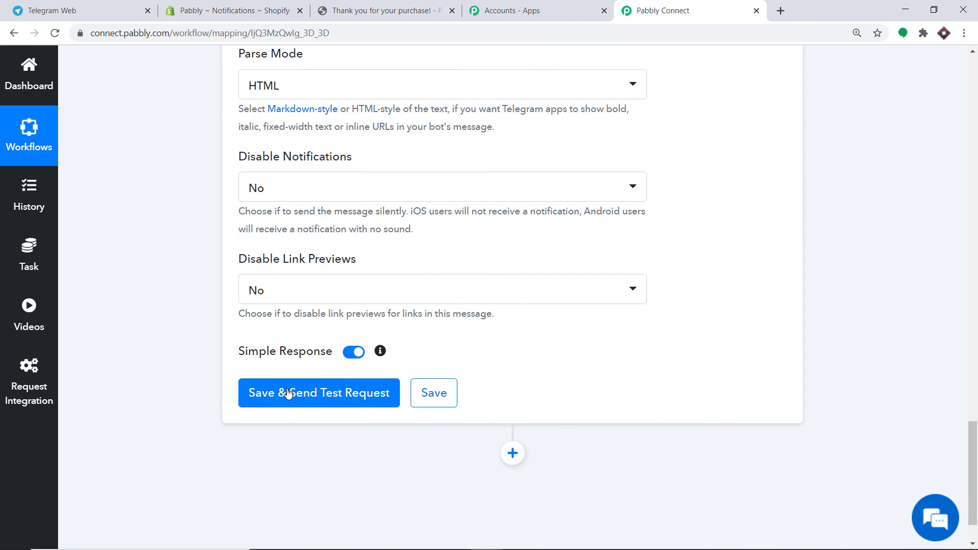
click(322, 394)
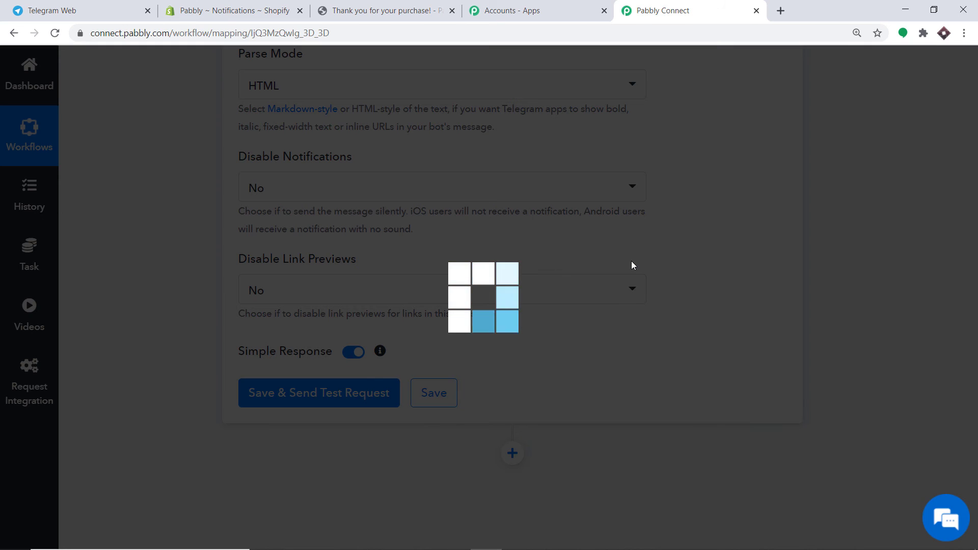
scroll(634, 266, down, 1)
scroll(634, 267, down, 3)
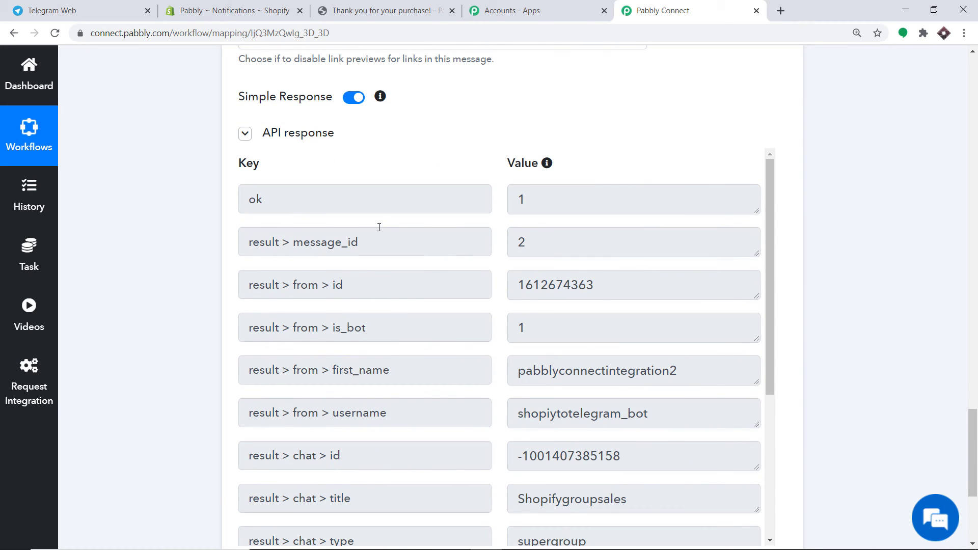
- Verify the test message in the Shopifygroupsales group, then return to Pabbly Connect
click(118, 5)
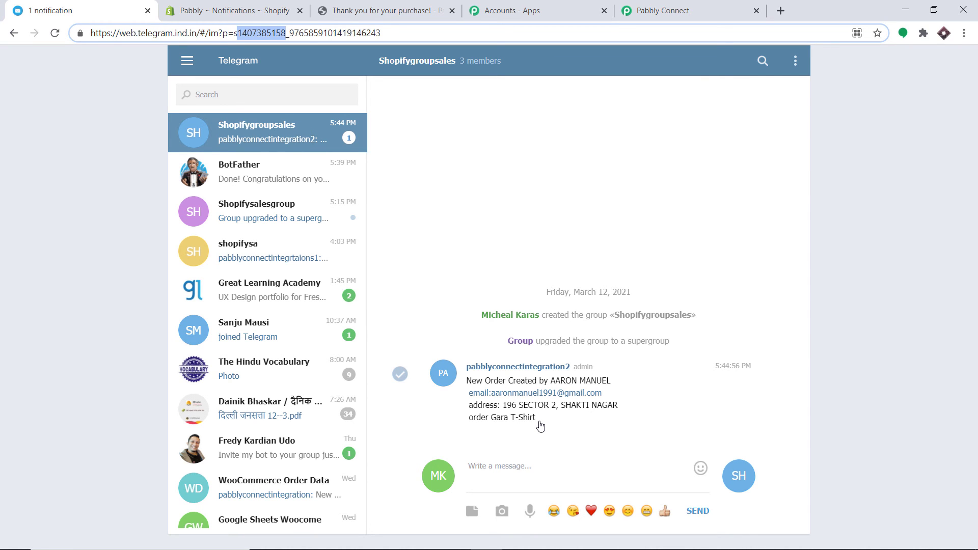
click(684, 10)
scroll(622, 260, up, 15)
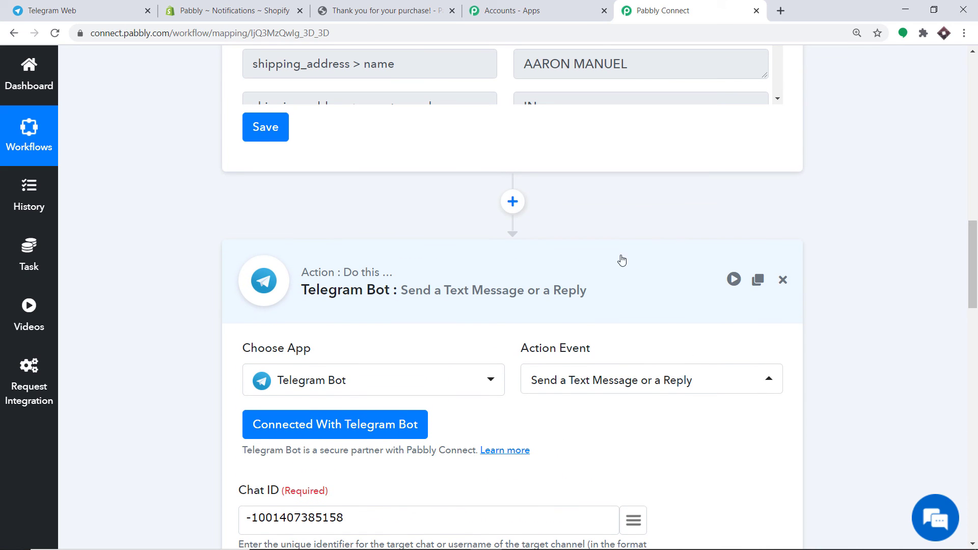
- Collapse the Telegram Bot and Shopify steps of the workflow
click(518, 280)
scroll(939, 267, up, 10)
scroll(510, 254, up, 5)
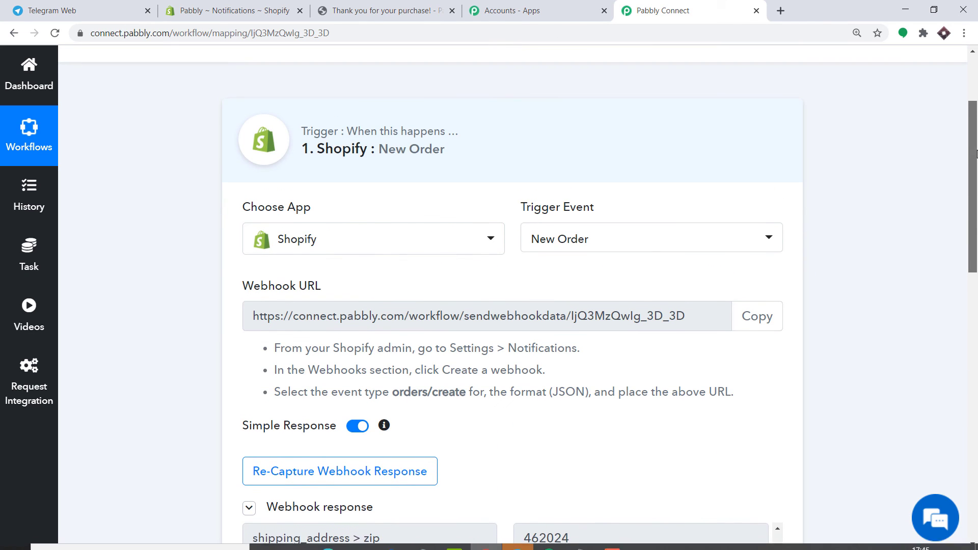
click(490, 139)
- Open the Shopify online storefront in a new tab from the admin
drag(977, 168, 977, 176)
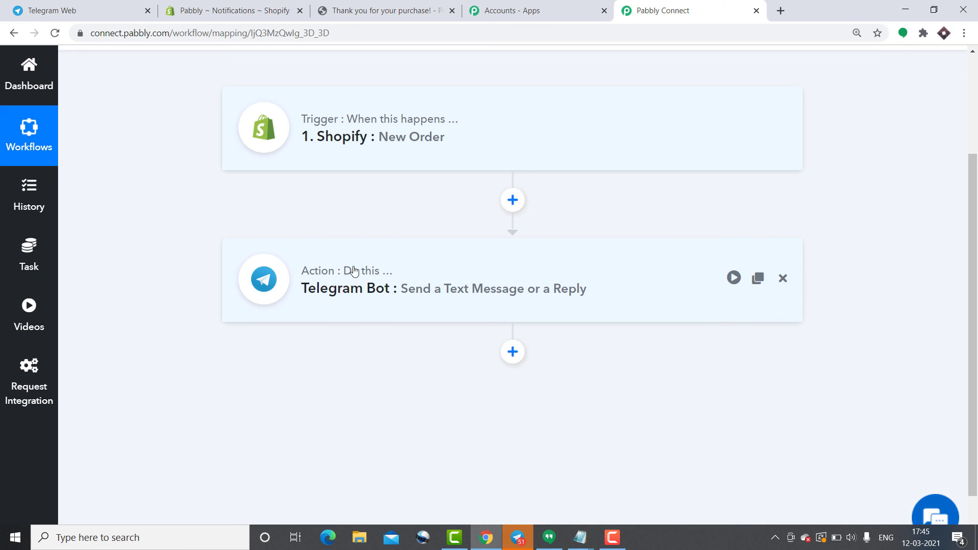
click(200, 10)
click(166, 363)
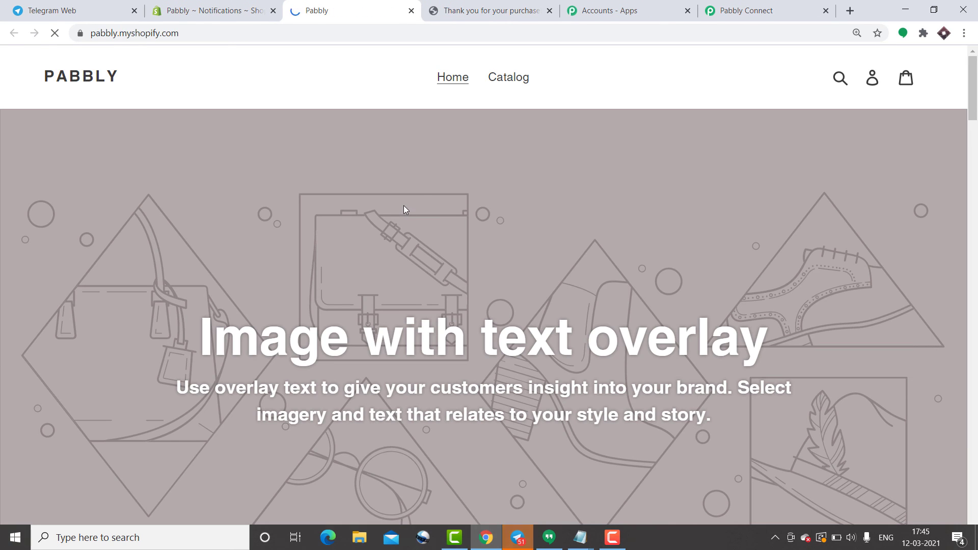
- Open the Fly repellent fan product page from the store catalog
click(497, 82)
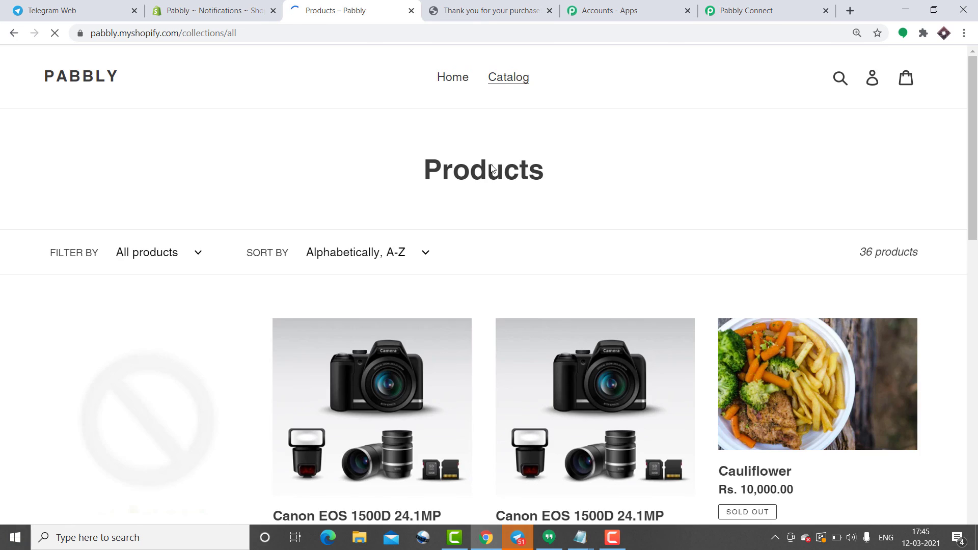
scroll(510, 254, down, 8)
scroll(520, 295, down, 5)
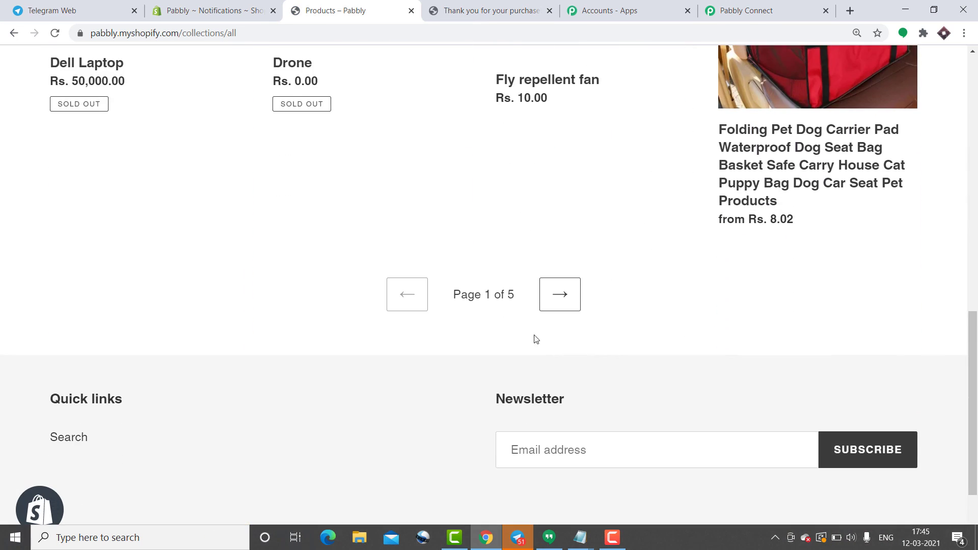
scroll(684, 294, up, 4)
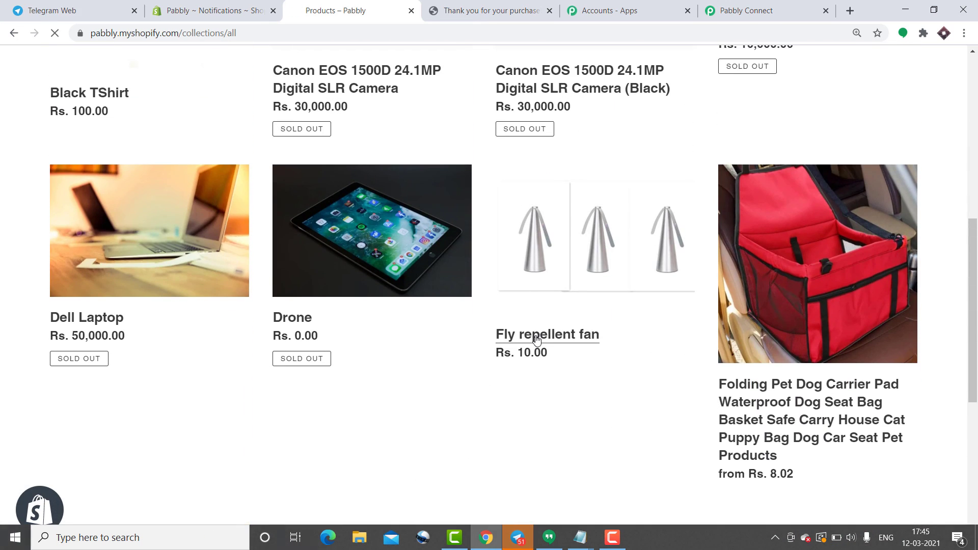
click(535, 335)
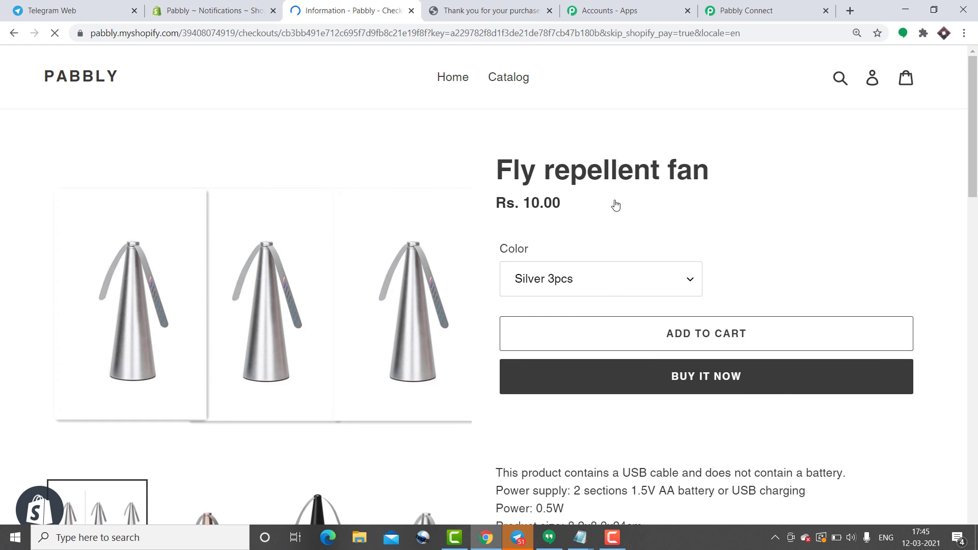
- Fill checkout with saved customer details, state Karnataka, and continue through shipping to payment
click(71, 223)
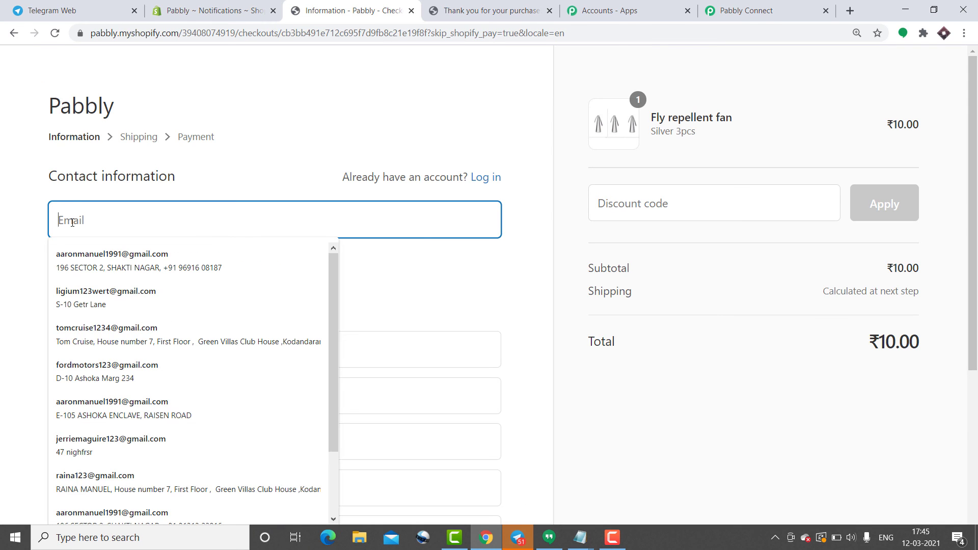
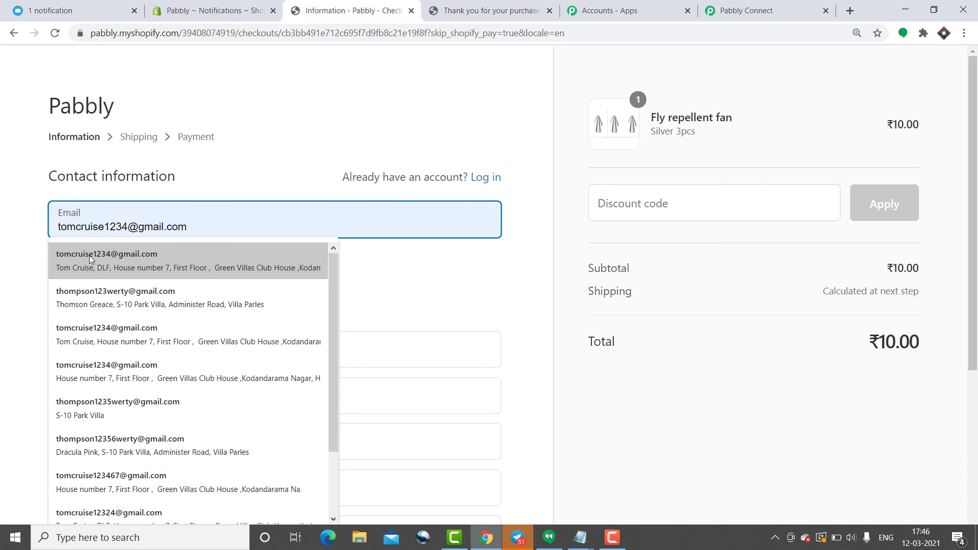
click(90, 255)
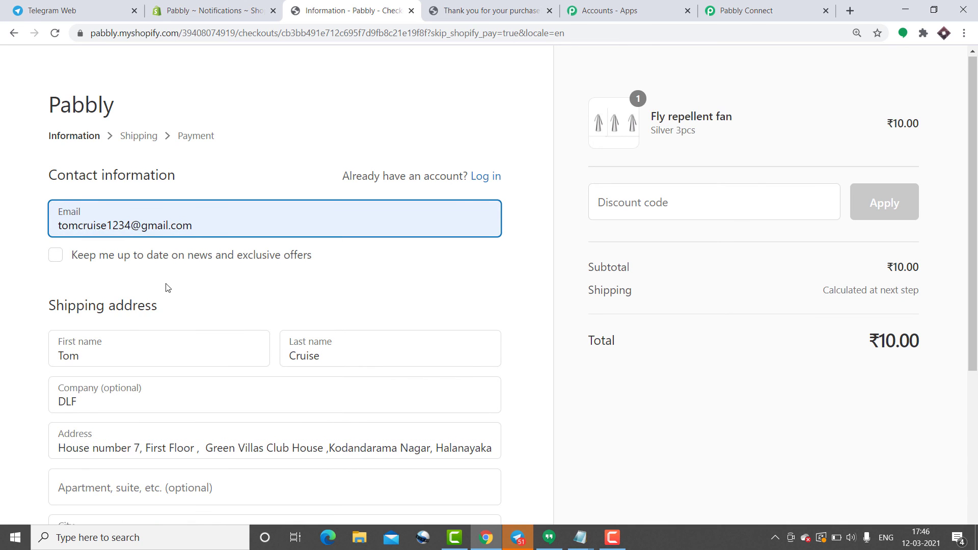
scroll(70, 193, down, 4)
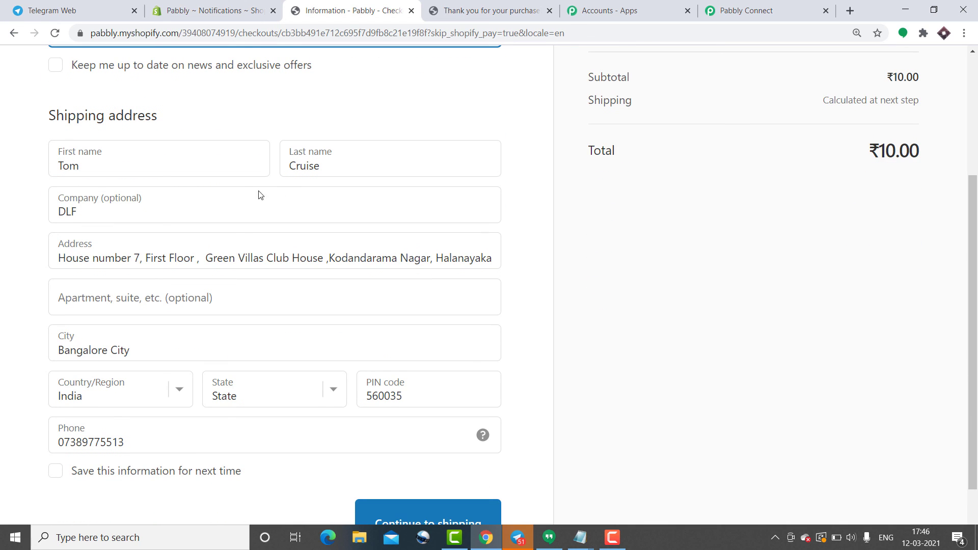
scroll(135, 277, down, 1)
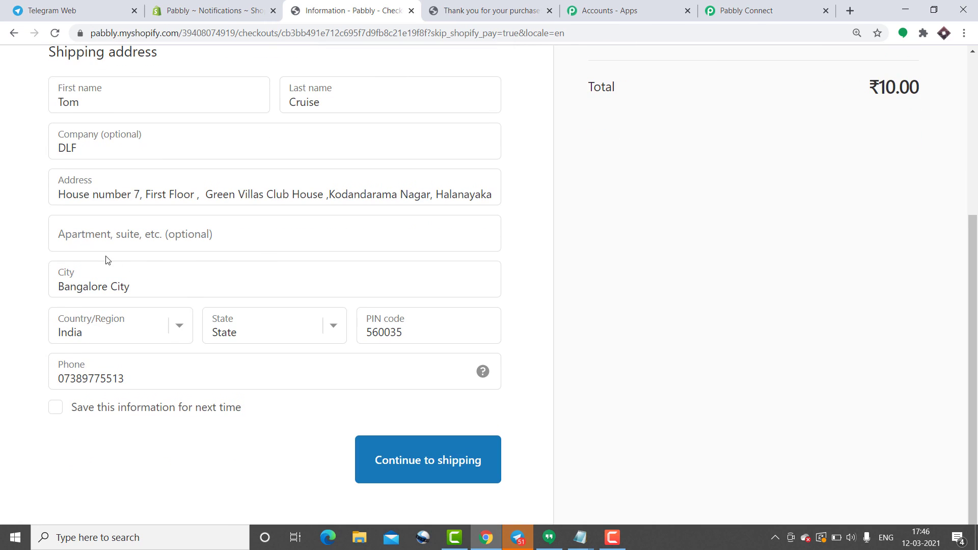
click(259, 332)
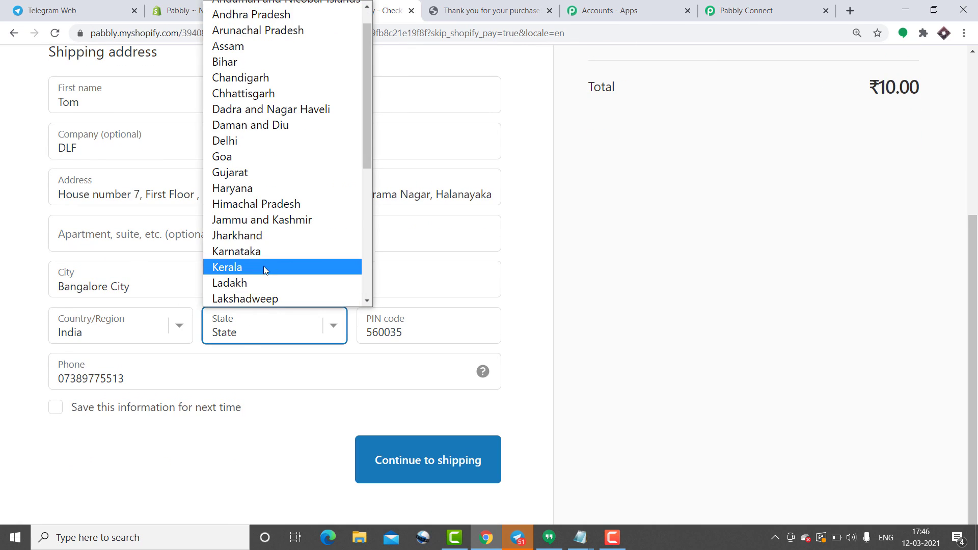
click(265, 250)
click(406, 461)
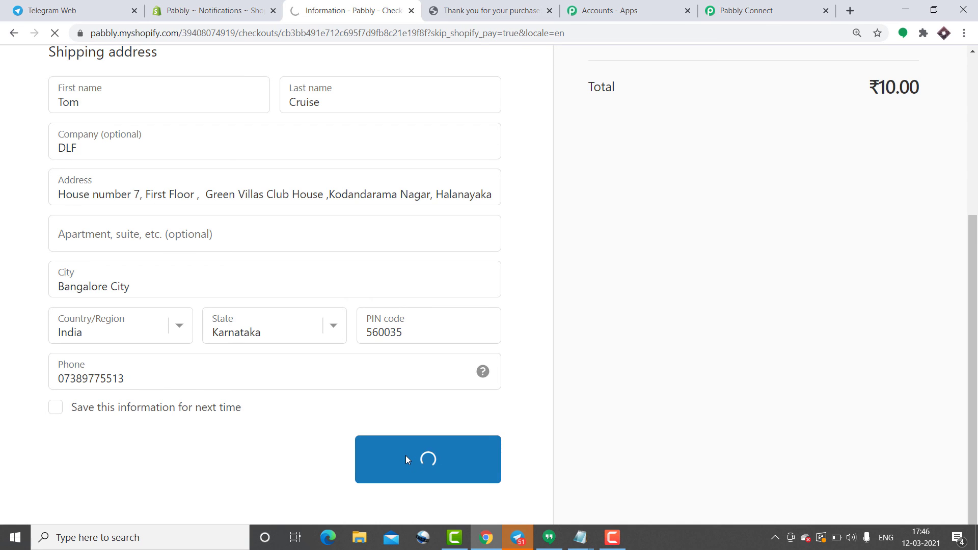
click(410, 413)
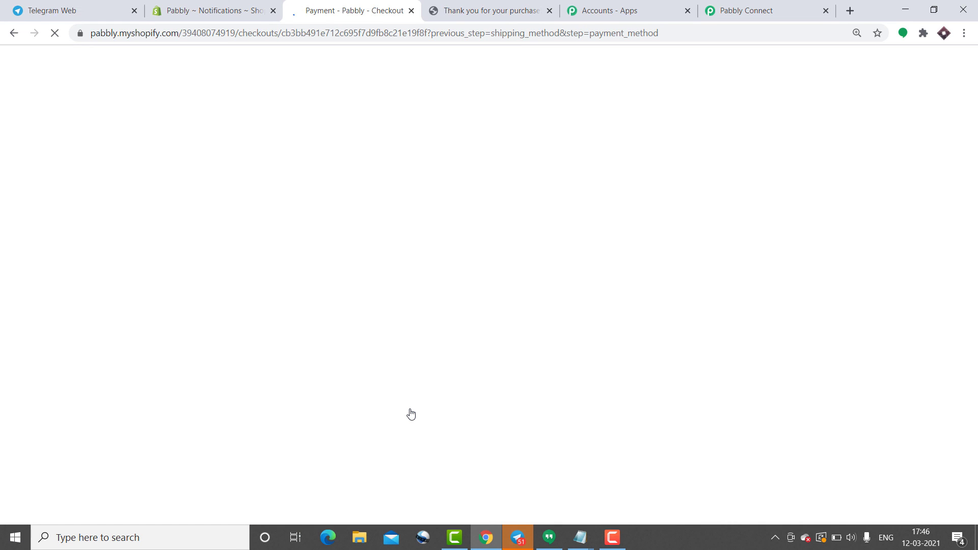
- Enter the test card's number, cardholder name, expiry date and security code at checkout
scroll(388, 365, down, 5)
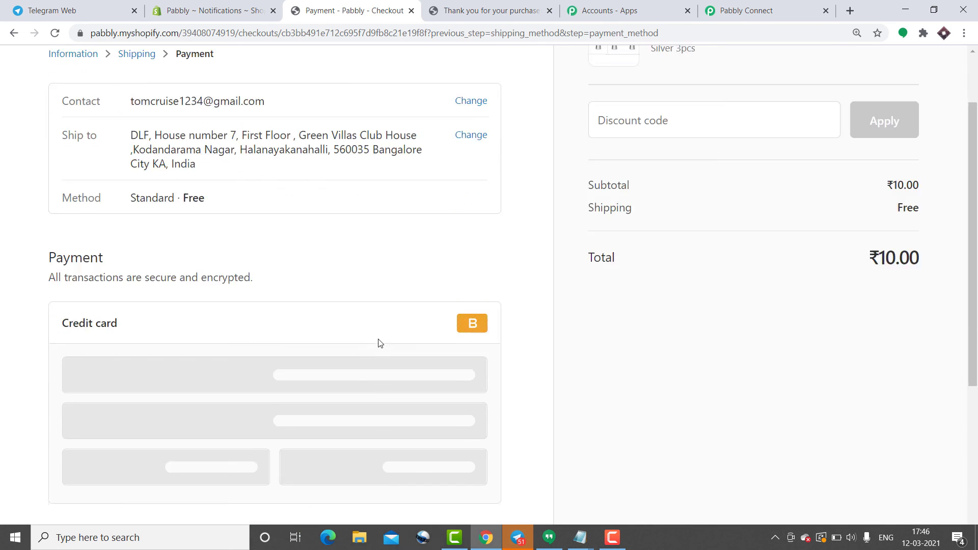
click(176, 210)
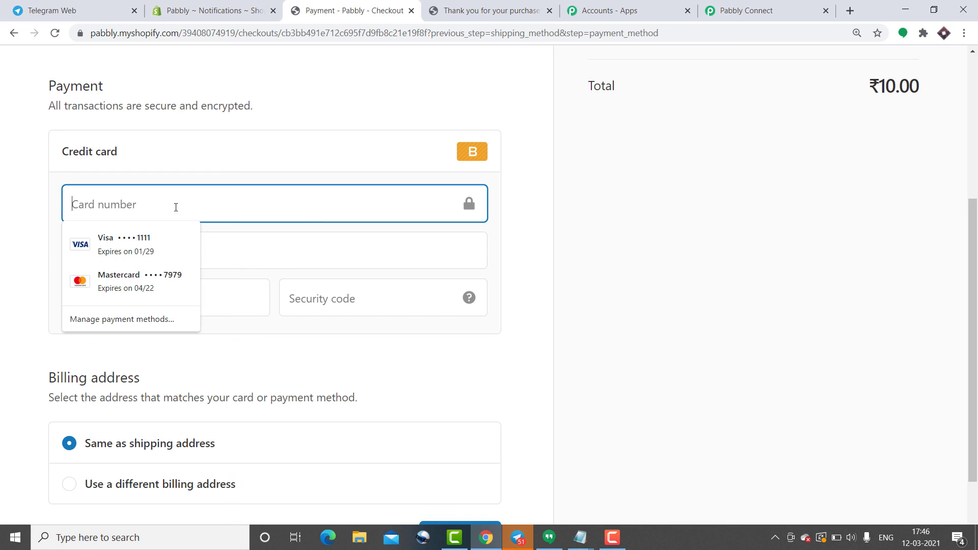
click(153, 245)
click(247, 249)
click(218, 282)
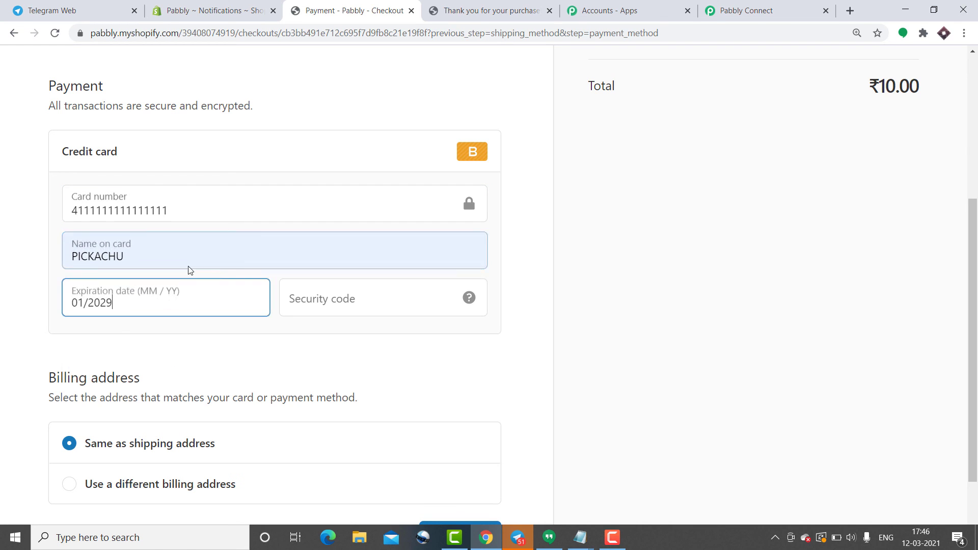
drag(162, 209, 1, 215)
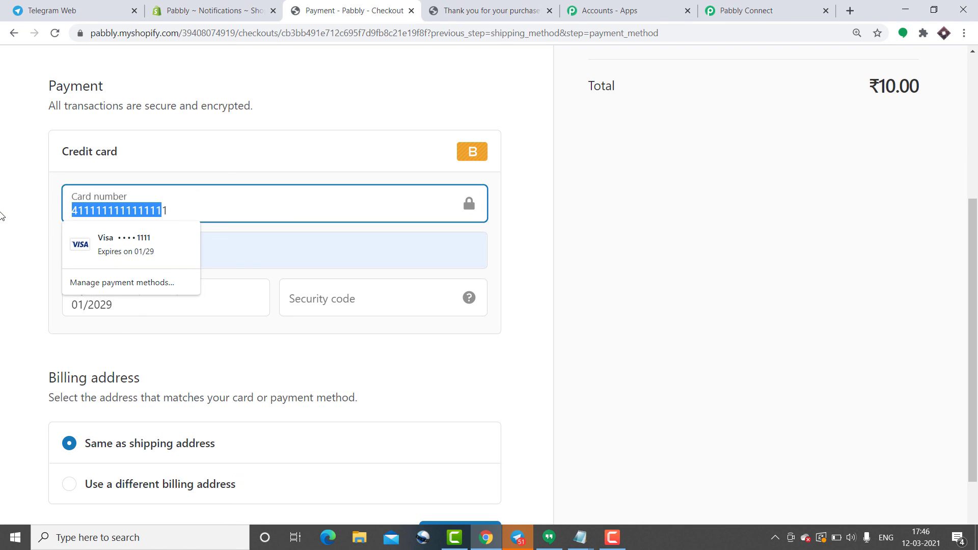
key(BackSpace)
click(283, 286)
text(234)
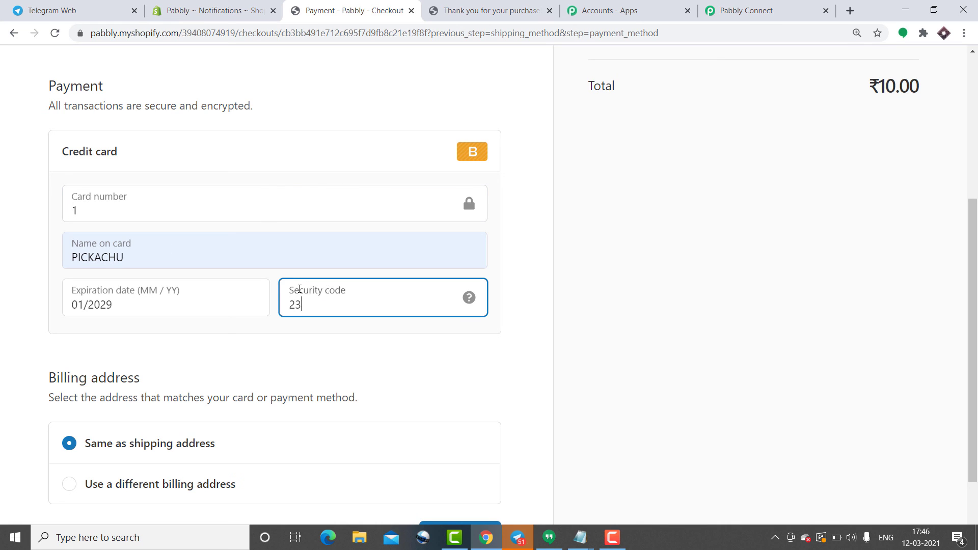
- Pay for the Fly repellent fan order and check the Shopifygroupsales Telegram group for its New Order message
scroll(380, 338, down, 2)
click(483, 435)
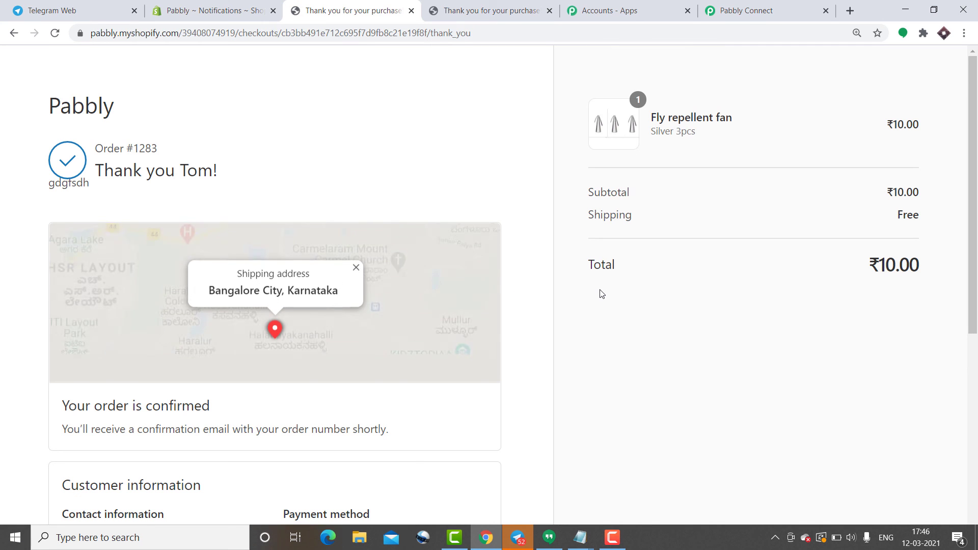
click(100, 15)
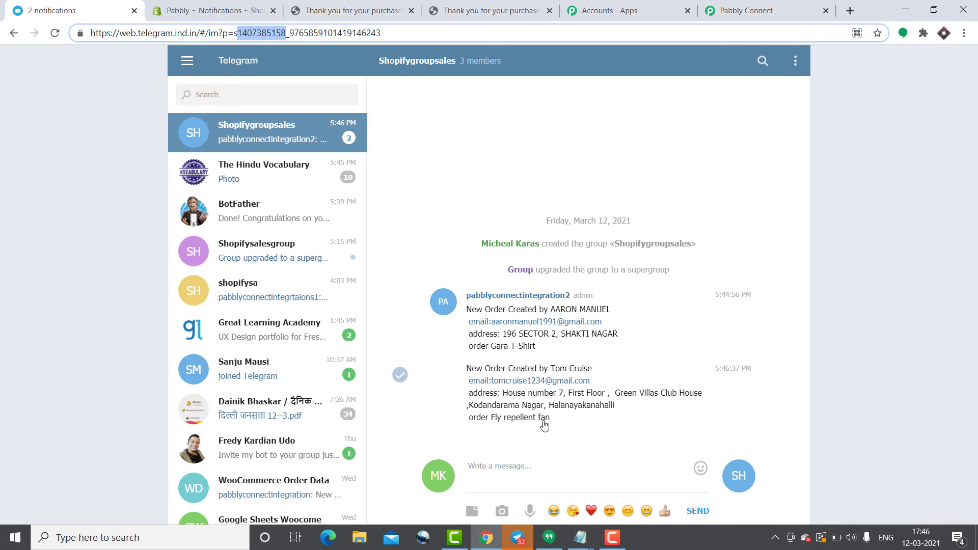
click(612, 538)
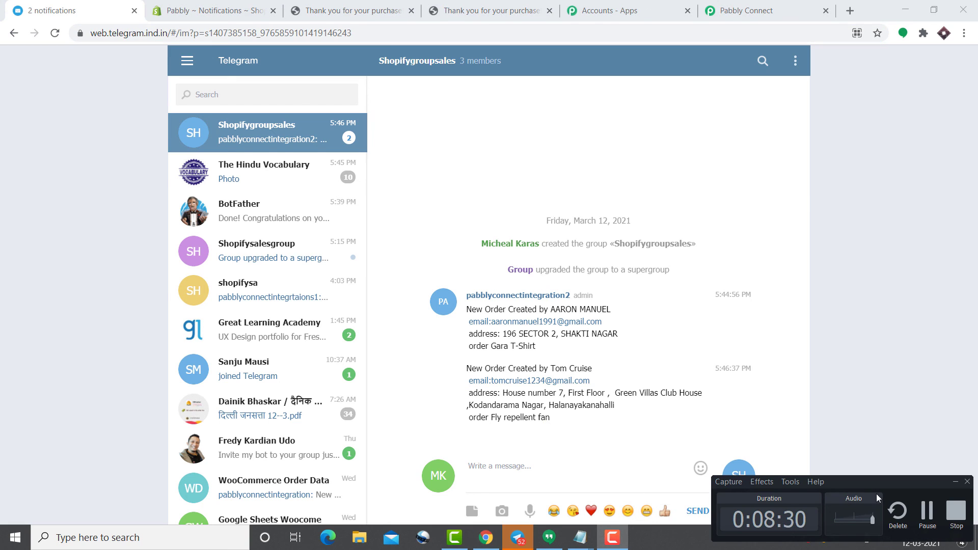